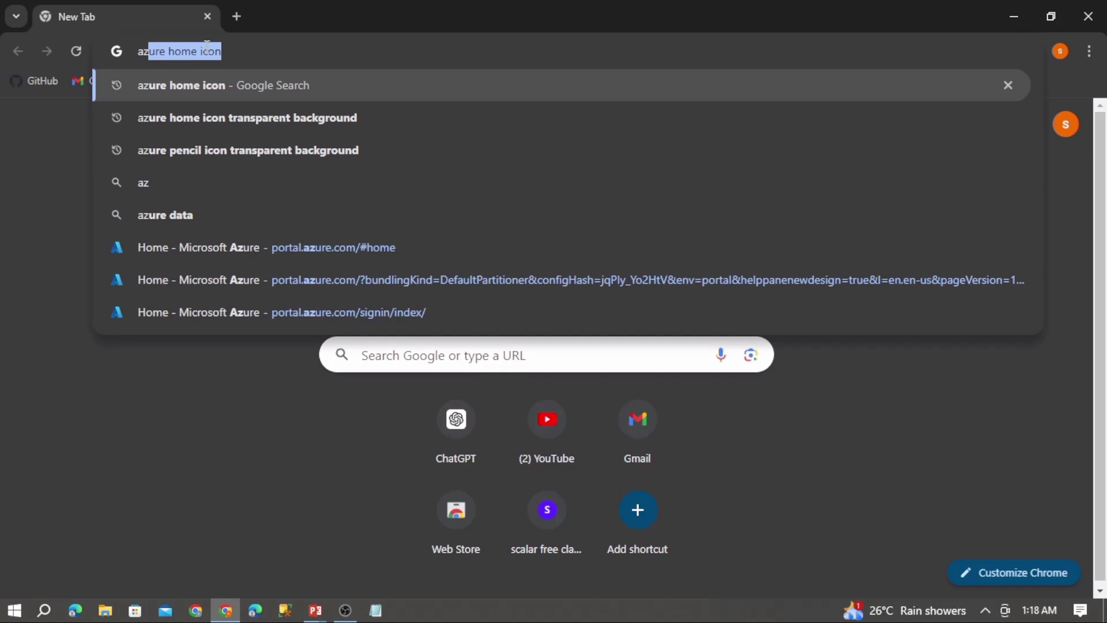
Step: Open the Azure portal home page at portal.azure.com
key(BackSpace)
key(BackSpace)
key(BackSpace)
text(po)
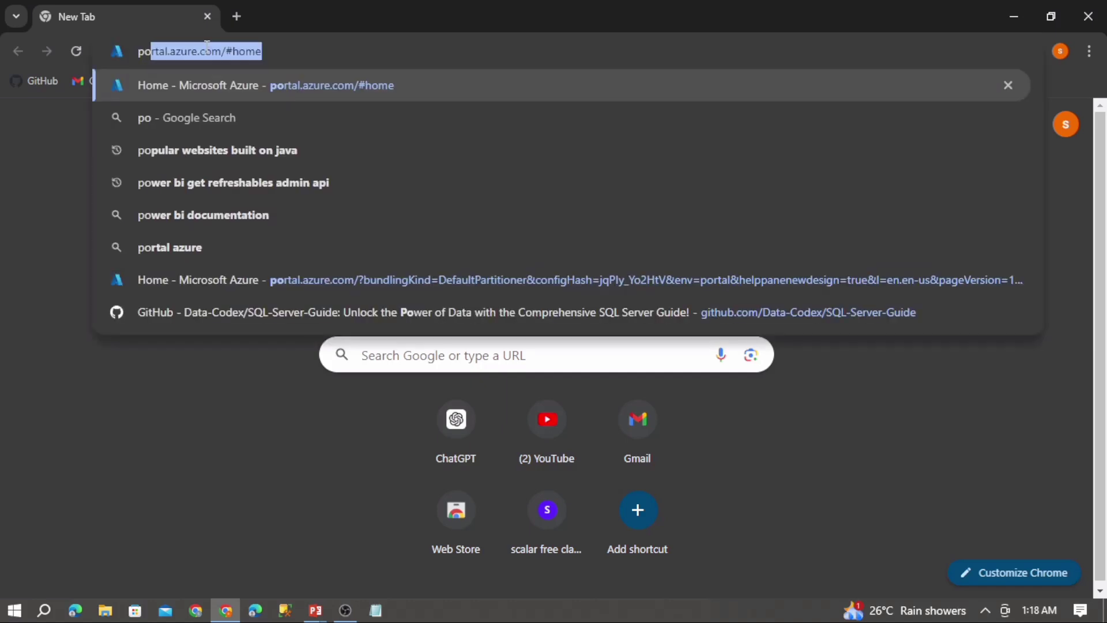
text(rtal.a)
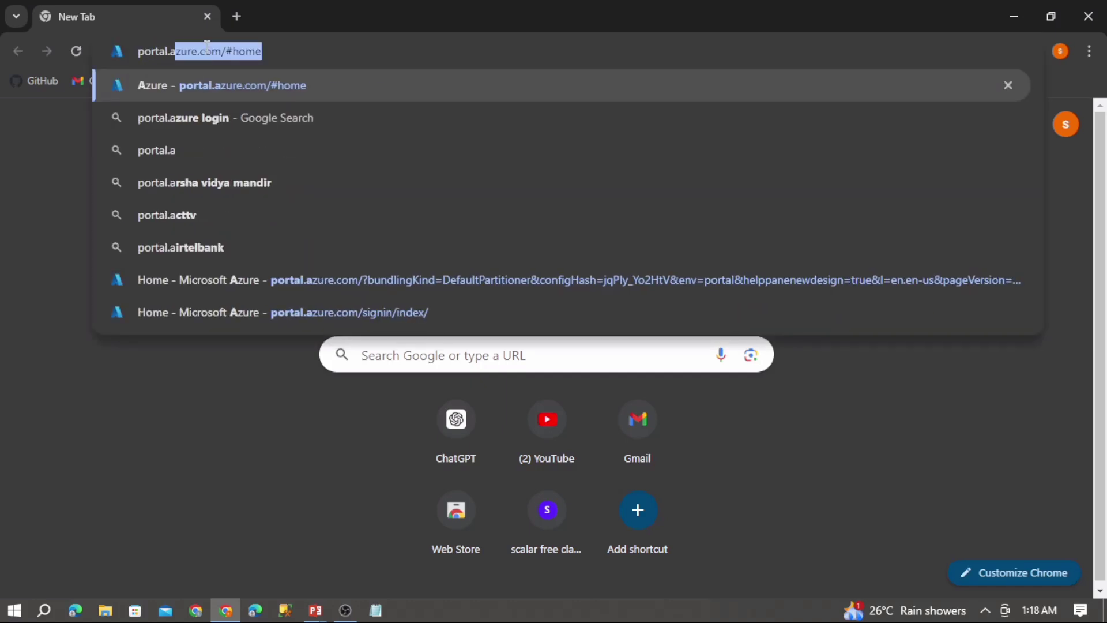
text(zure.com)
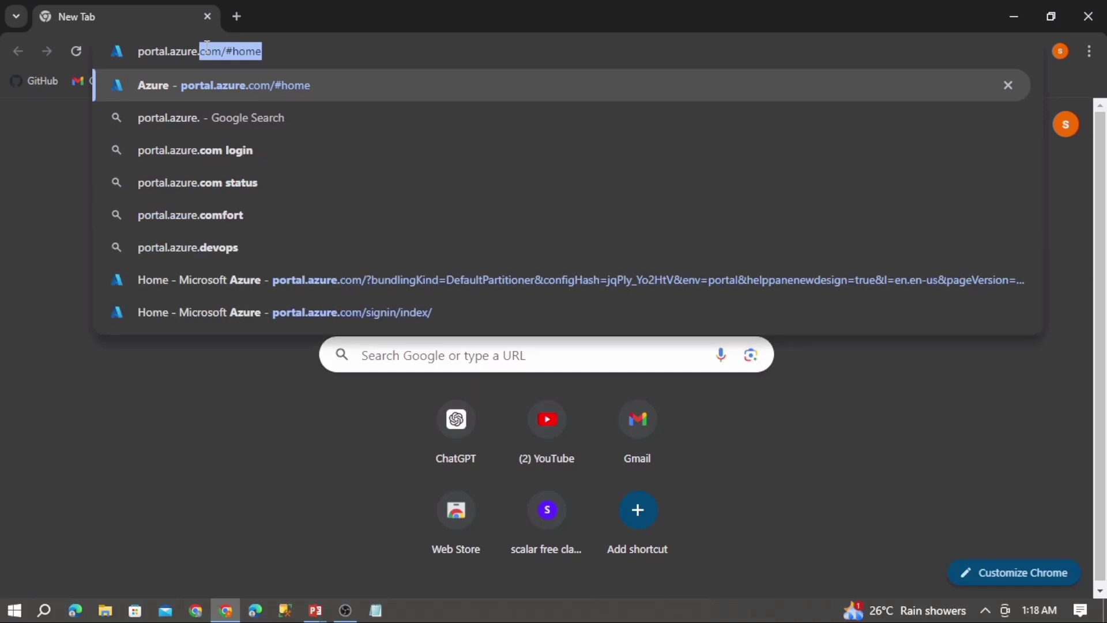
key(Return)
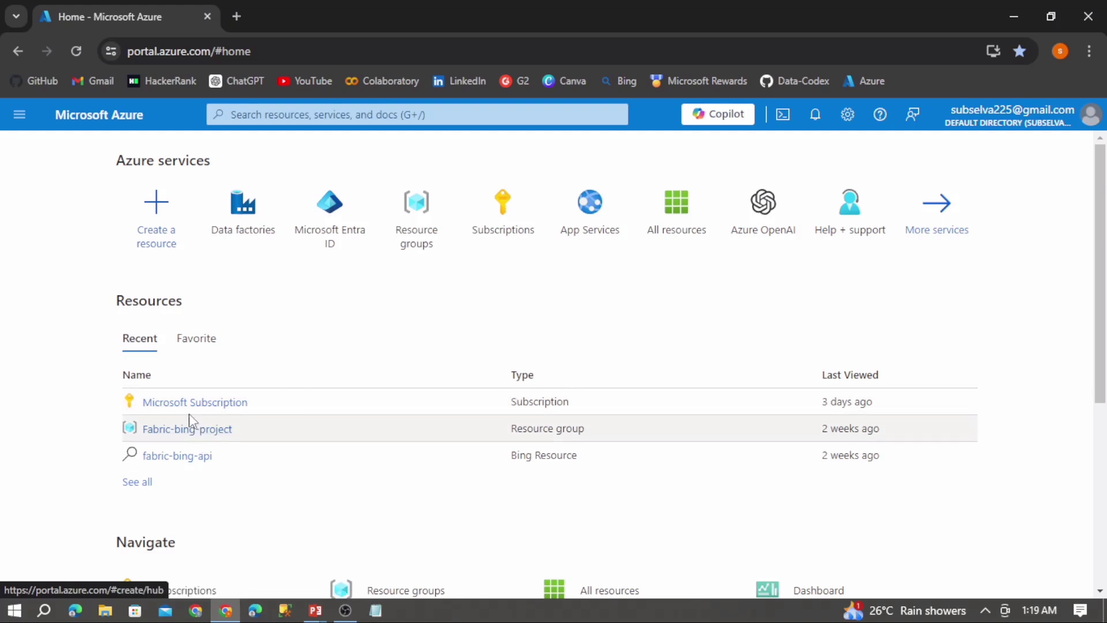
Step: Open the Subscriptions list and check the account's role and the status of Microsoft Subscription
mouse_move(508, 226)
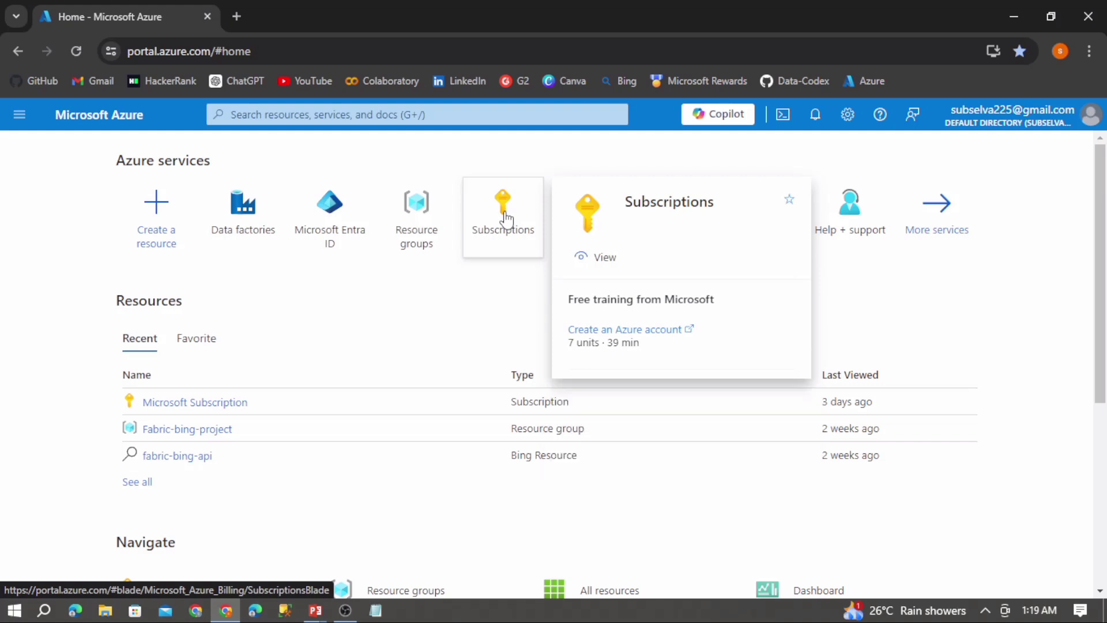
click(505, 218)
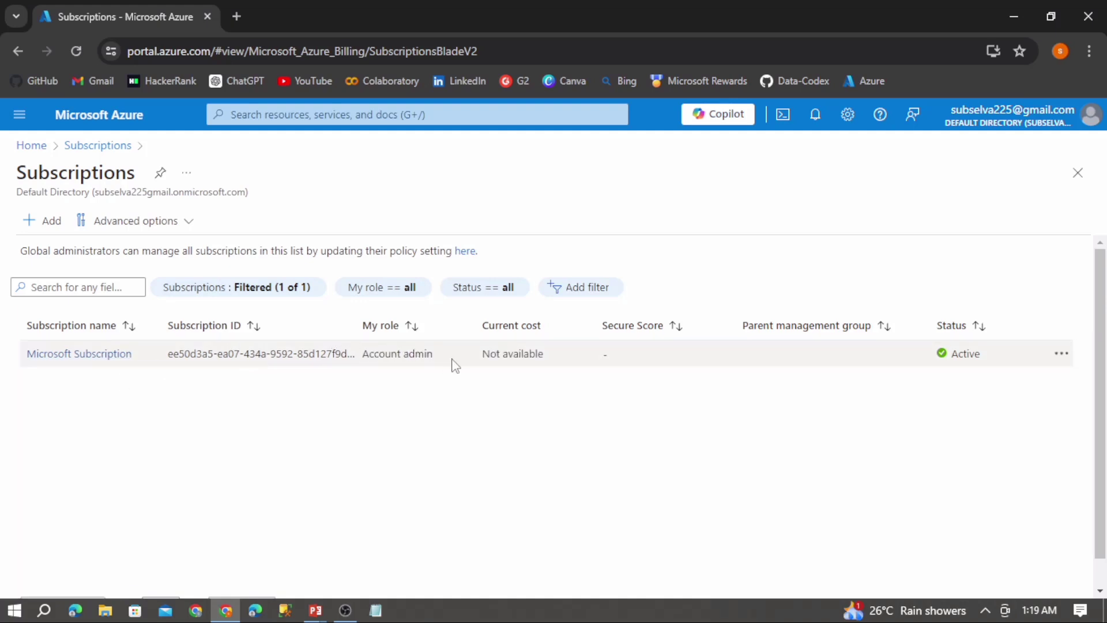
drag(441, 358, 365, 363)
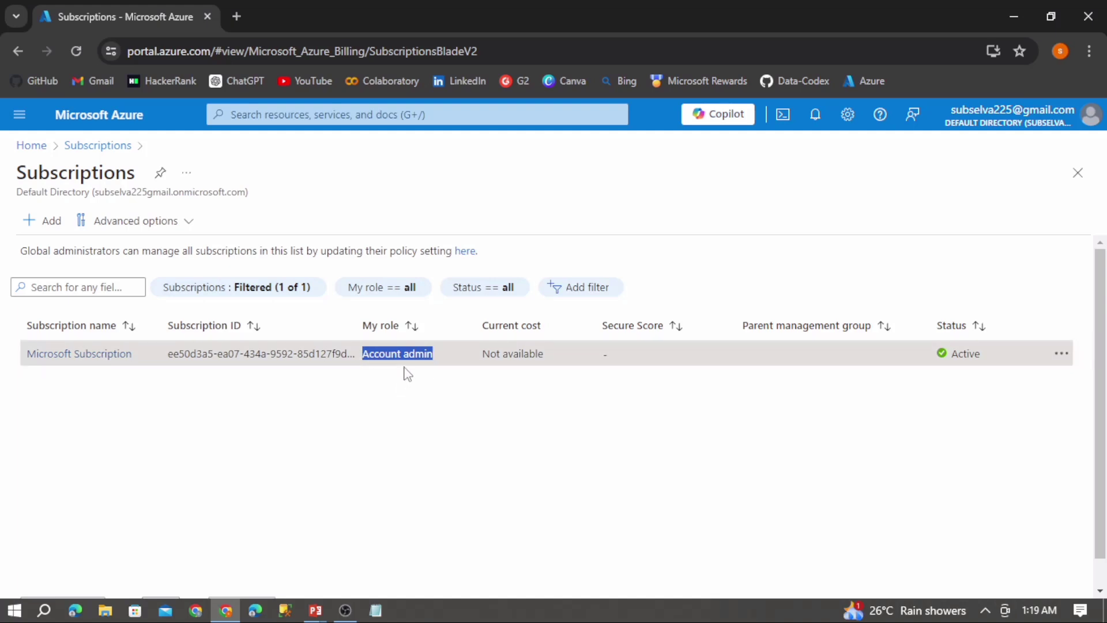
click(410, 392)
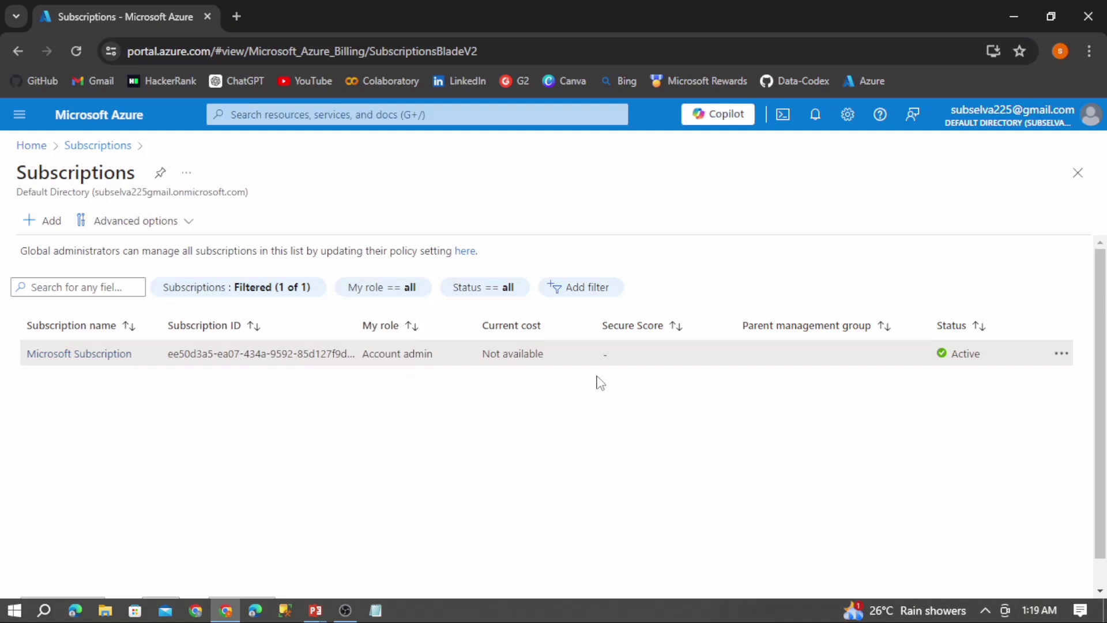
drag(985, 357, 932, 359)
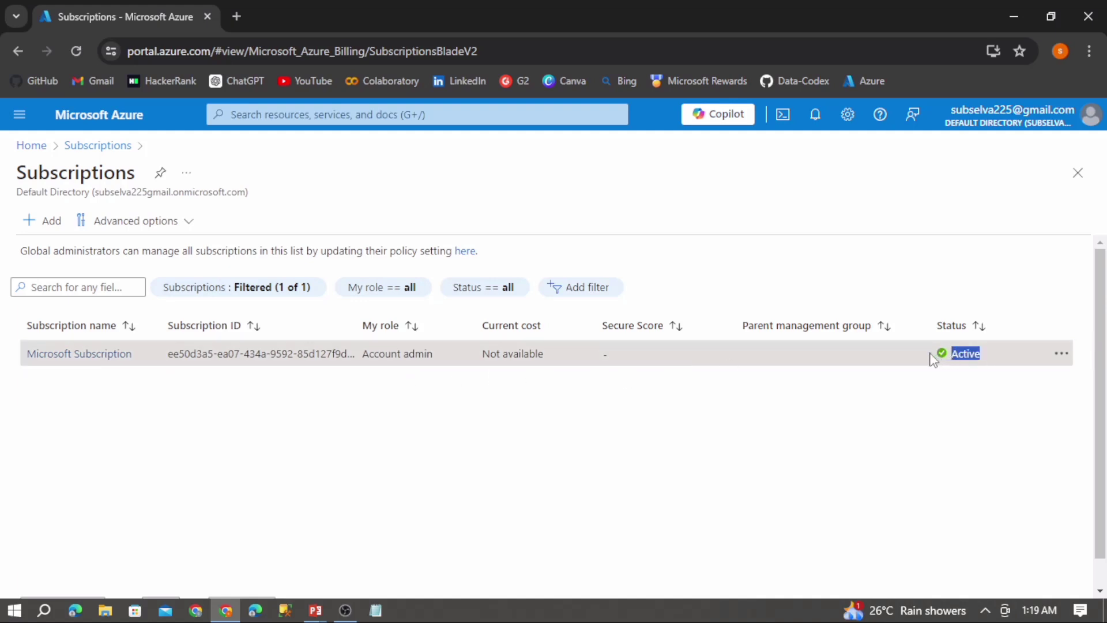
click(910, 426)
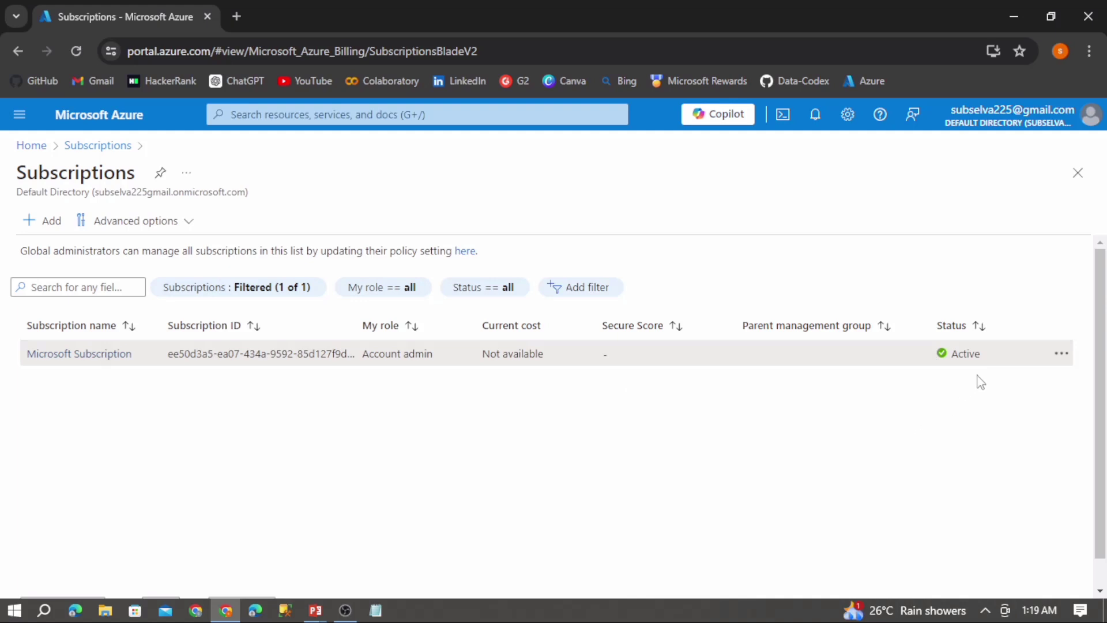
drag(988, 357, 945, 362)
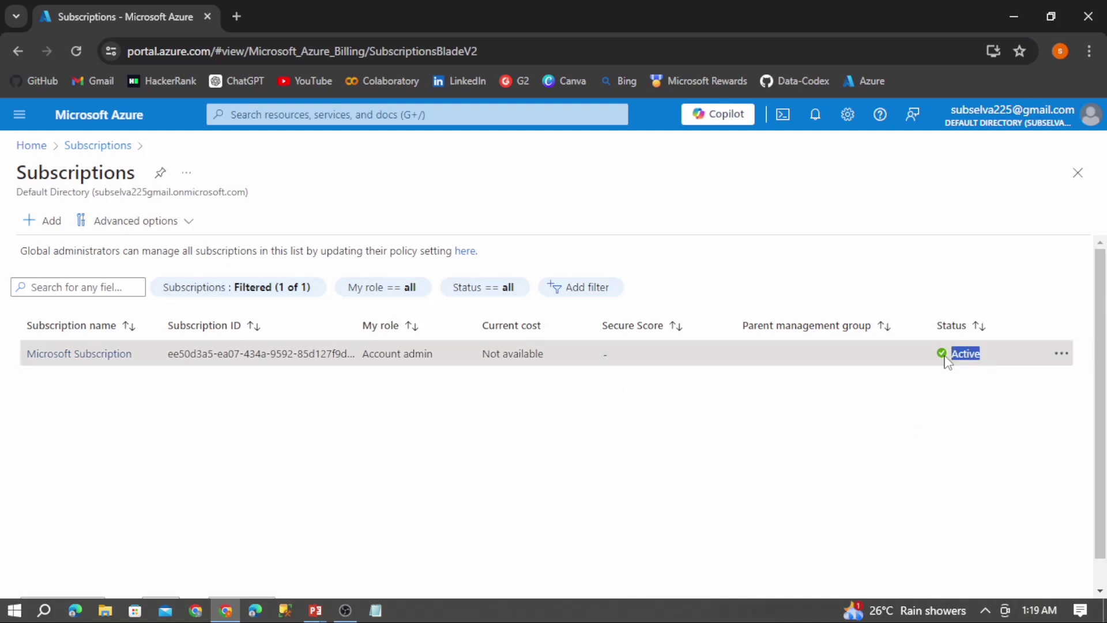
click(545, 479)
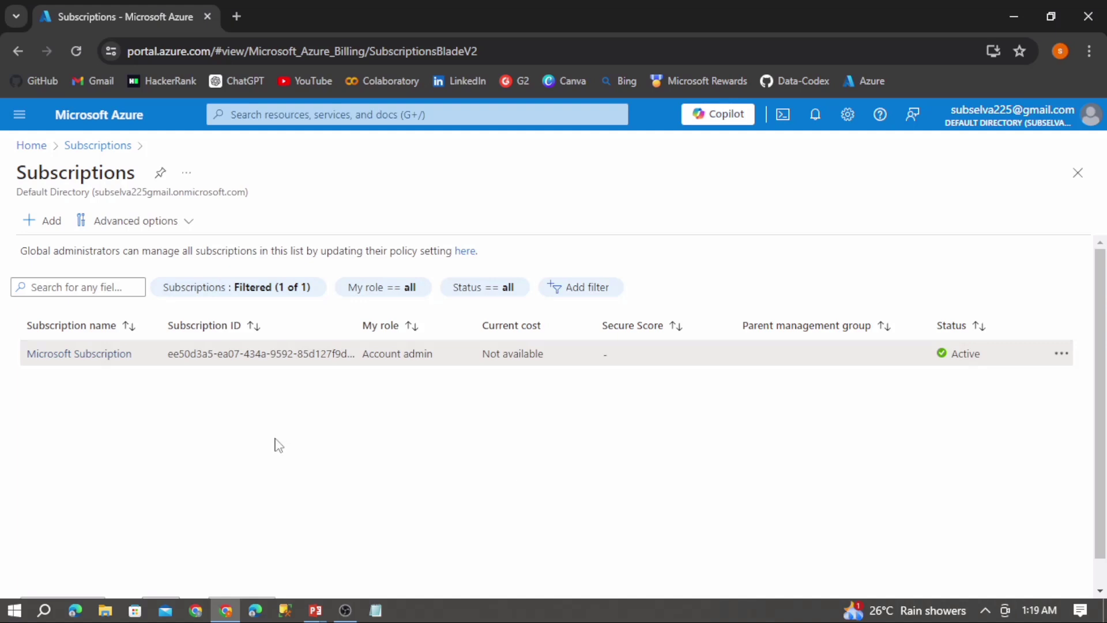
Step: Return to the portal home, open the Resource groups list and start creating a new resource group
click(83, 118)
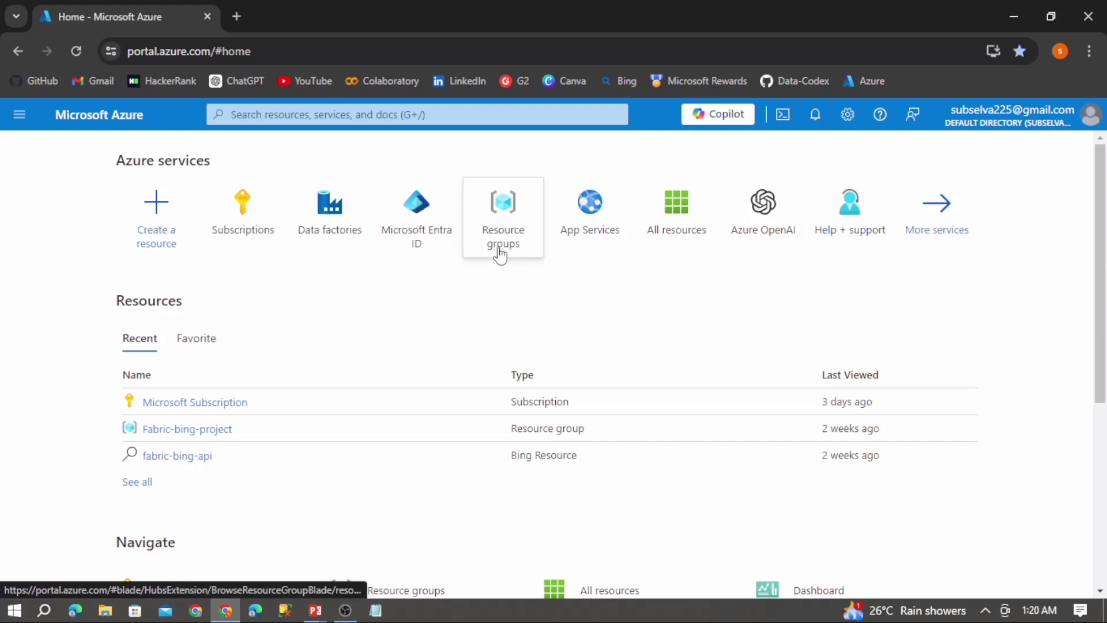
mouse_move(502, 248)
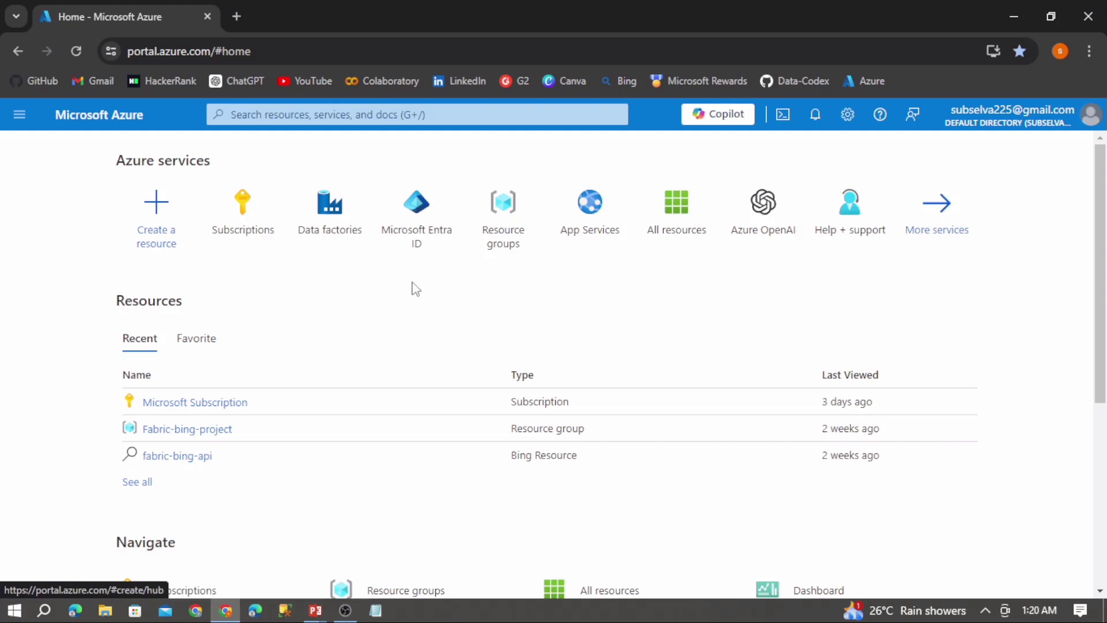
click(516, 209)
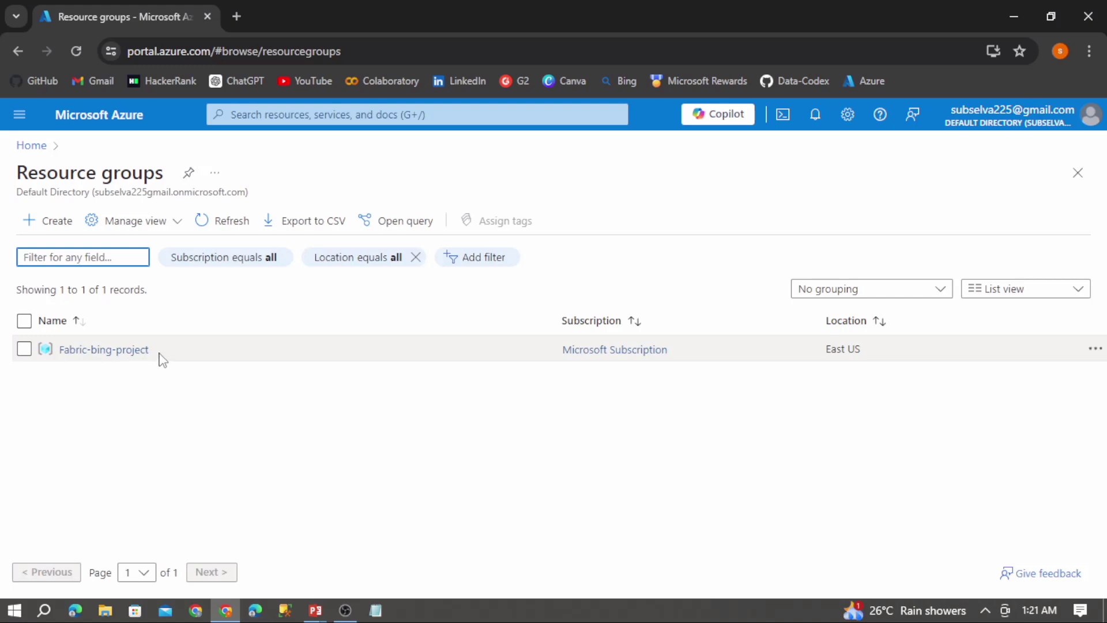
drag(159, 356, 62, 371)
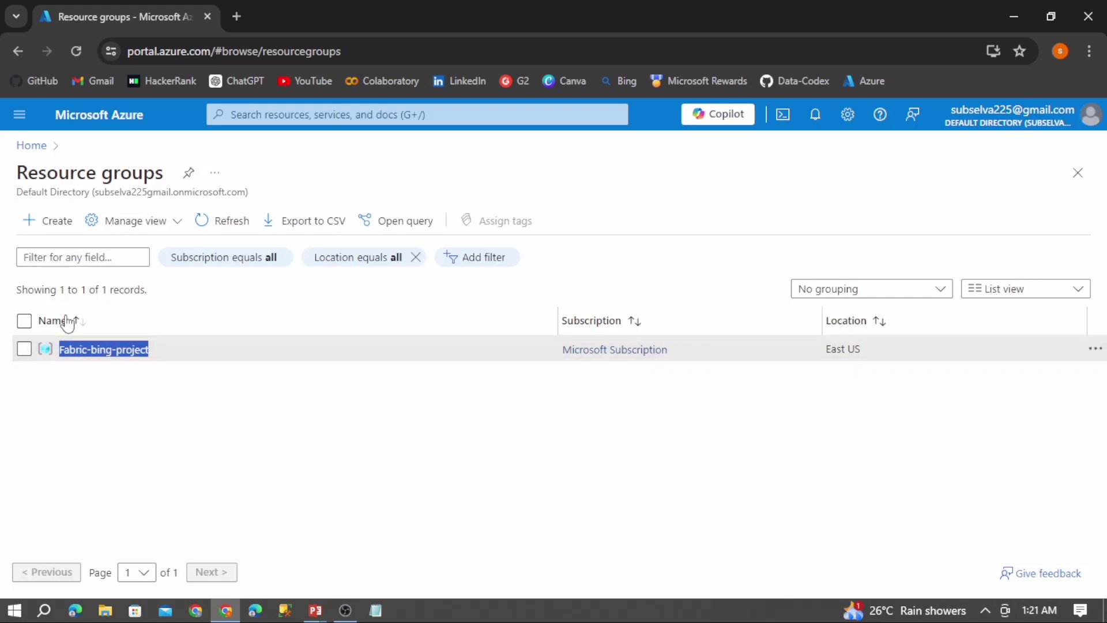
click(50, 227)
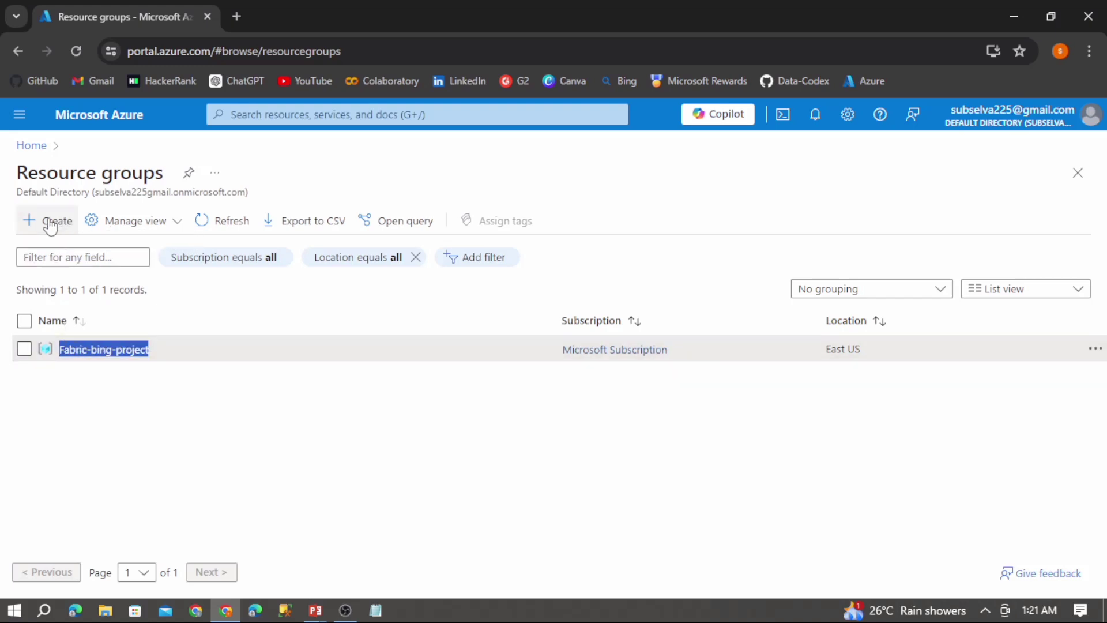
click(44, 224)
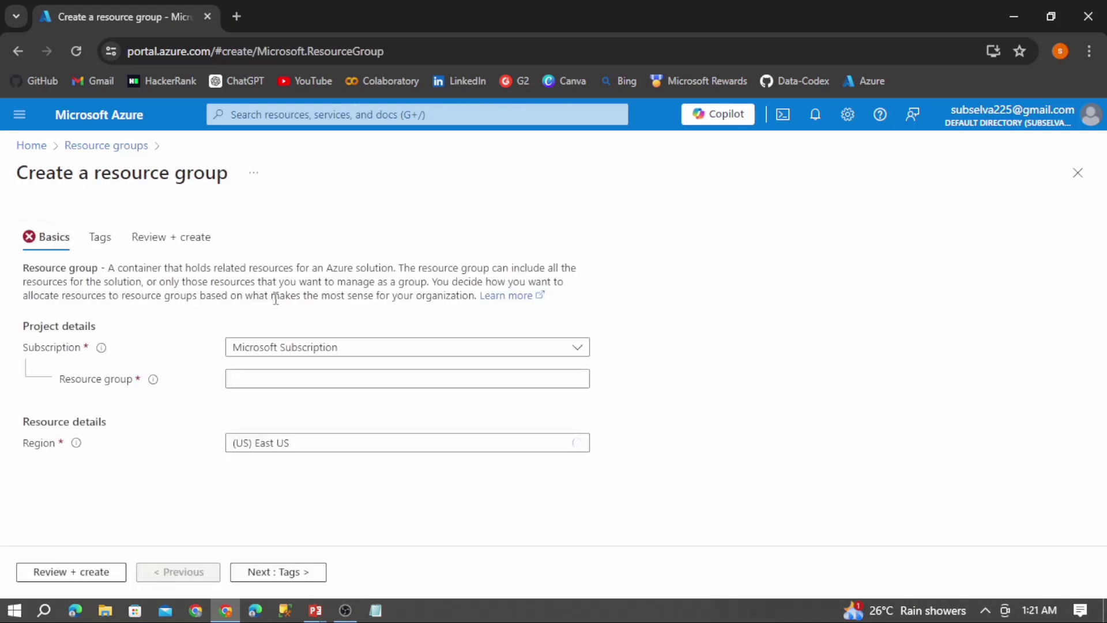
Step: Name the new resource group RG-AzureDataFactory under Microsoft Subscription
click(354, 347)
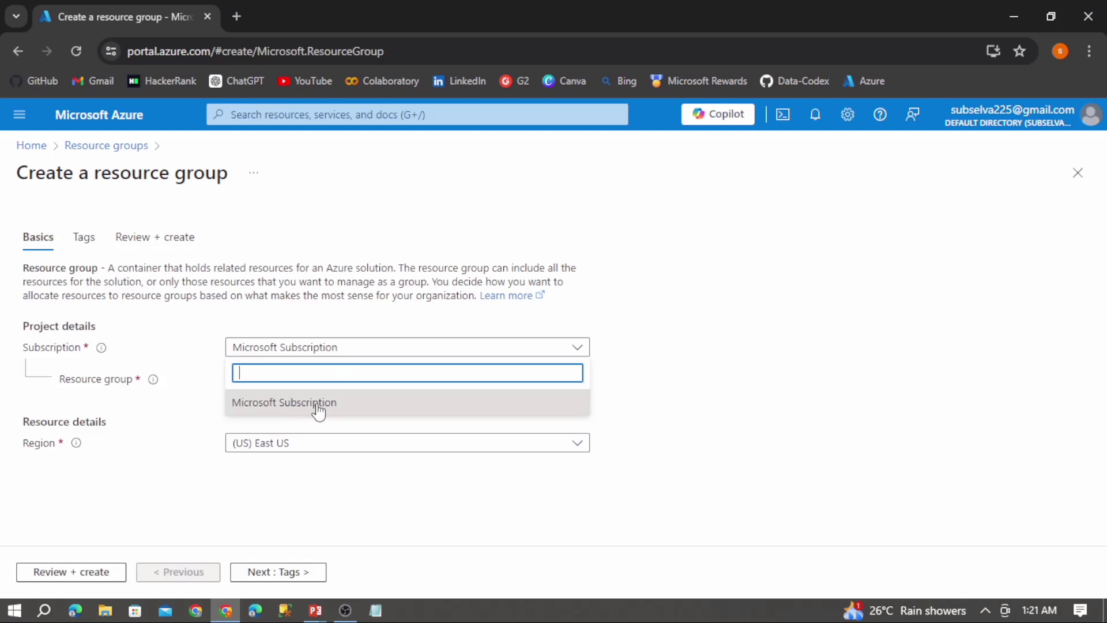
click(619, 387)
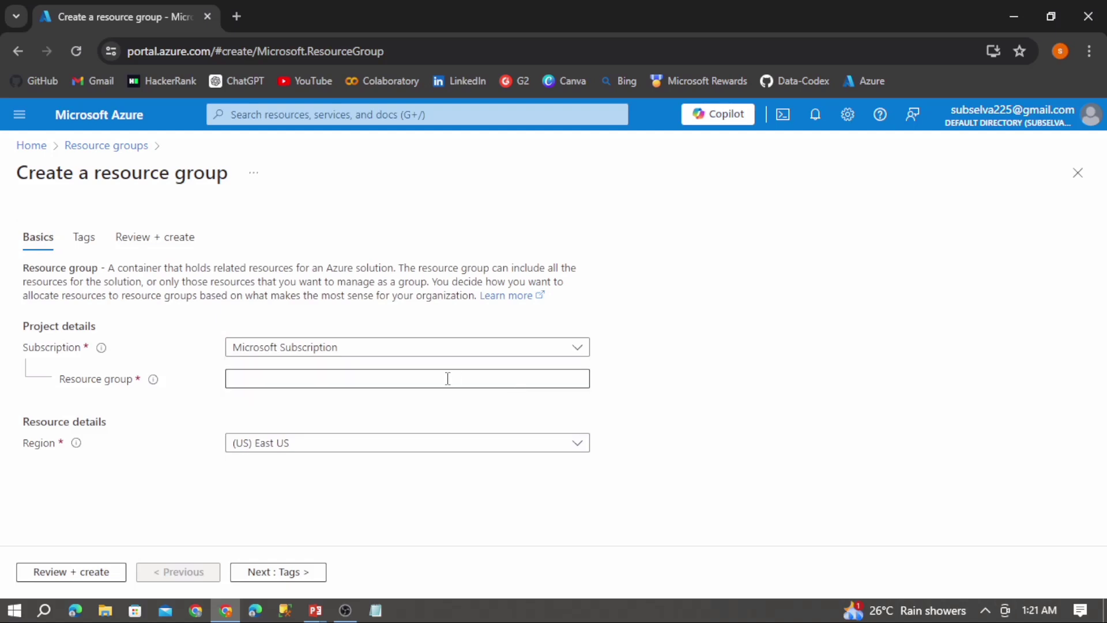
click(401, 382)
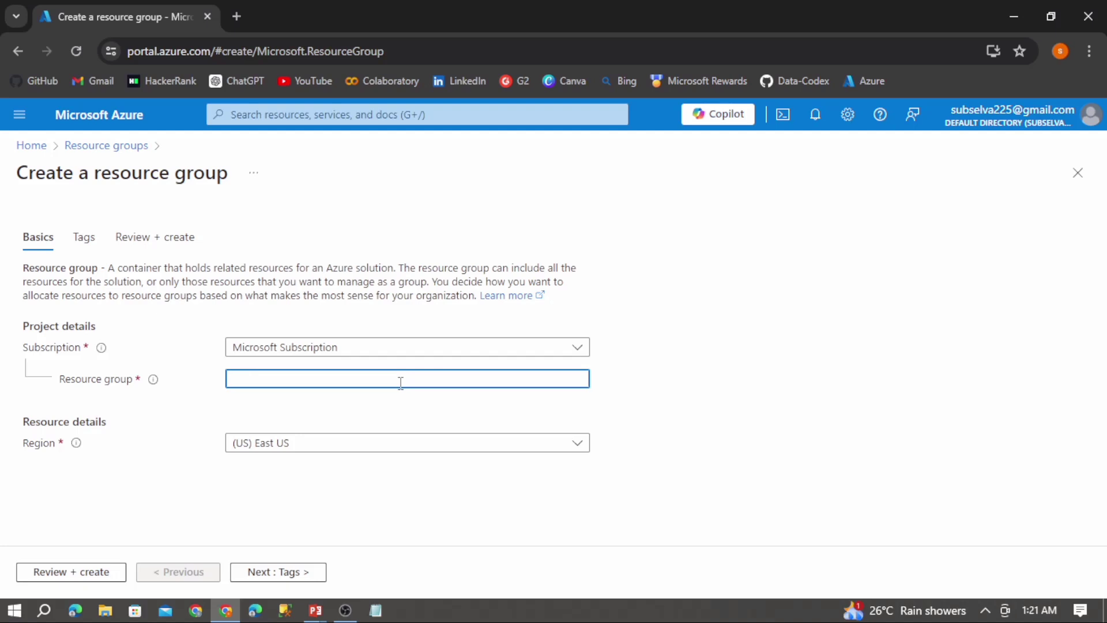
text(RG-Azure)
key(BackSpace)
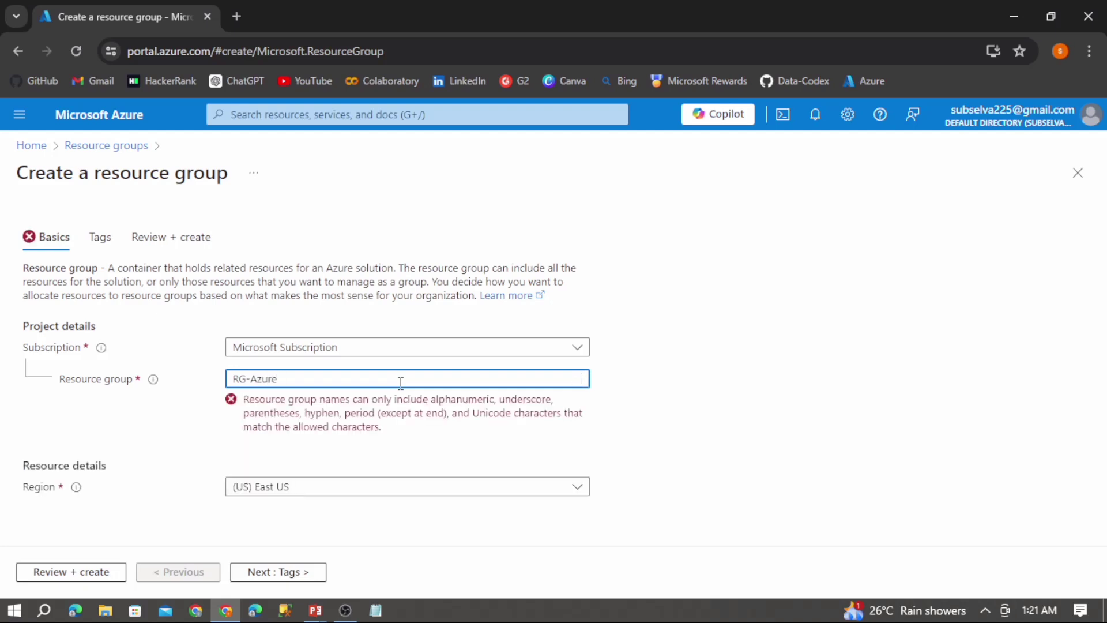
text(DataFactory)
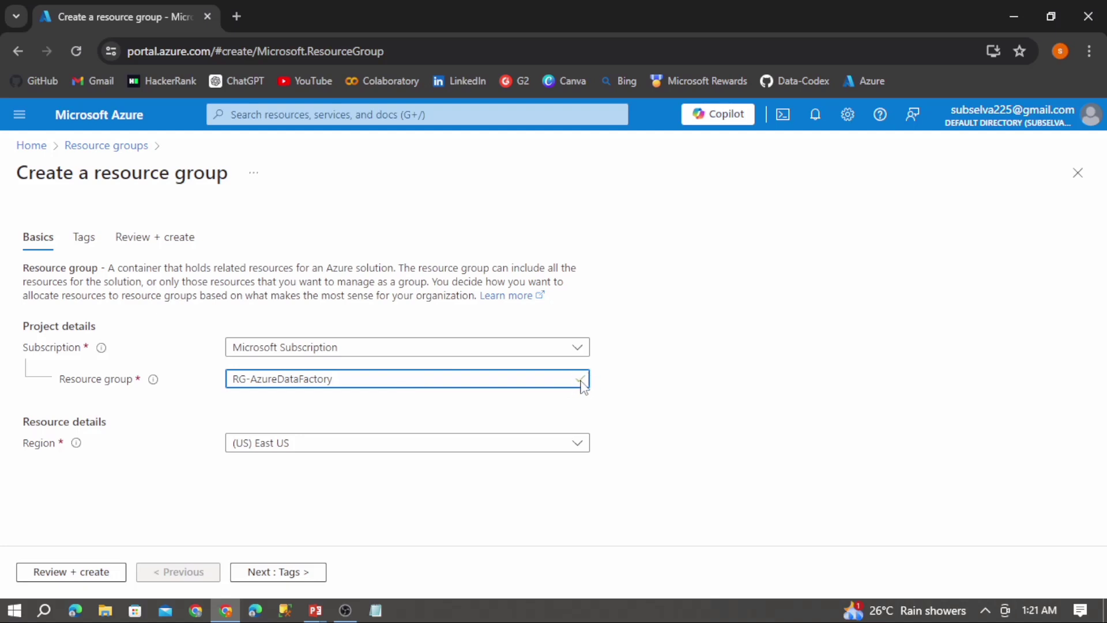
click(621, 406)
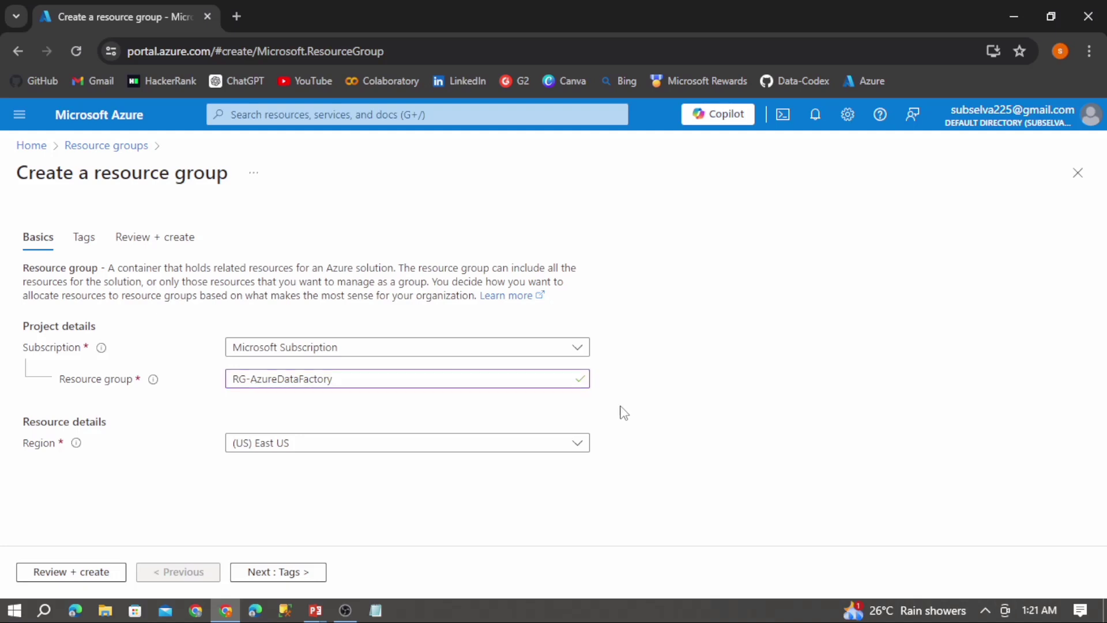
Step: Set the resource group's region to (Asia Pacific) Central India
click(573, 444)
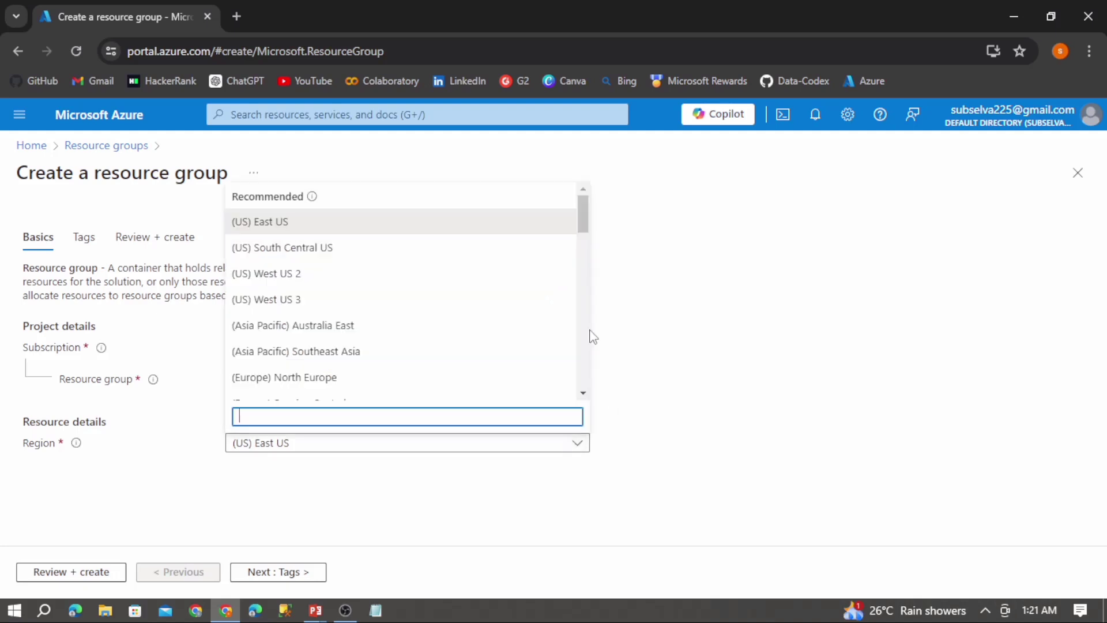
text(ceny)
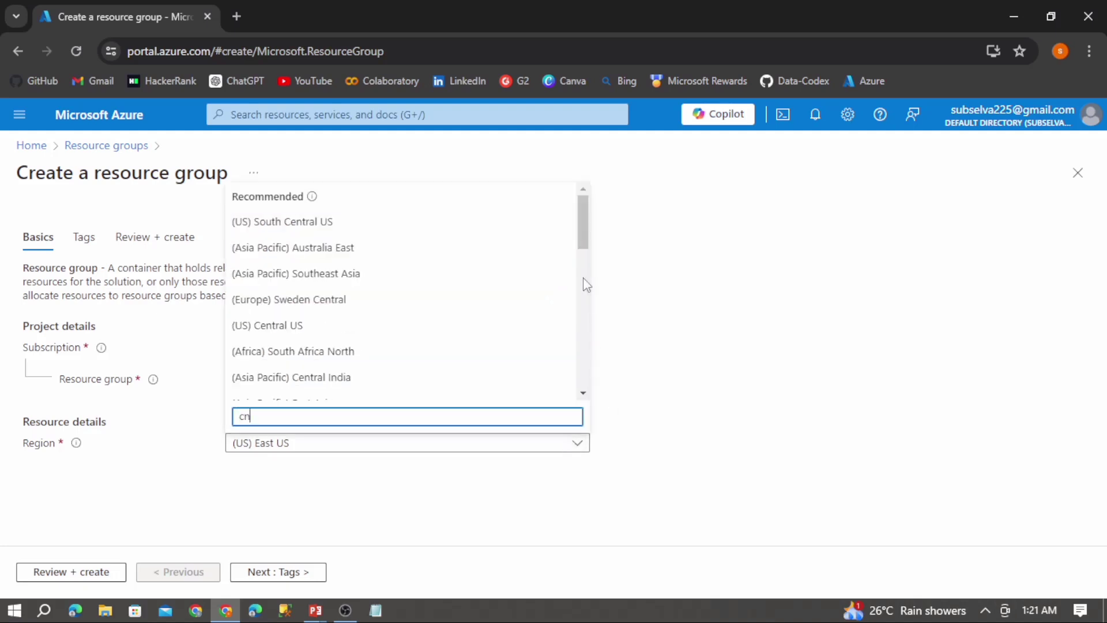
key(BackSpace)
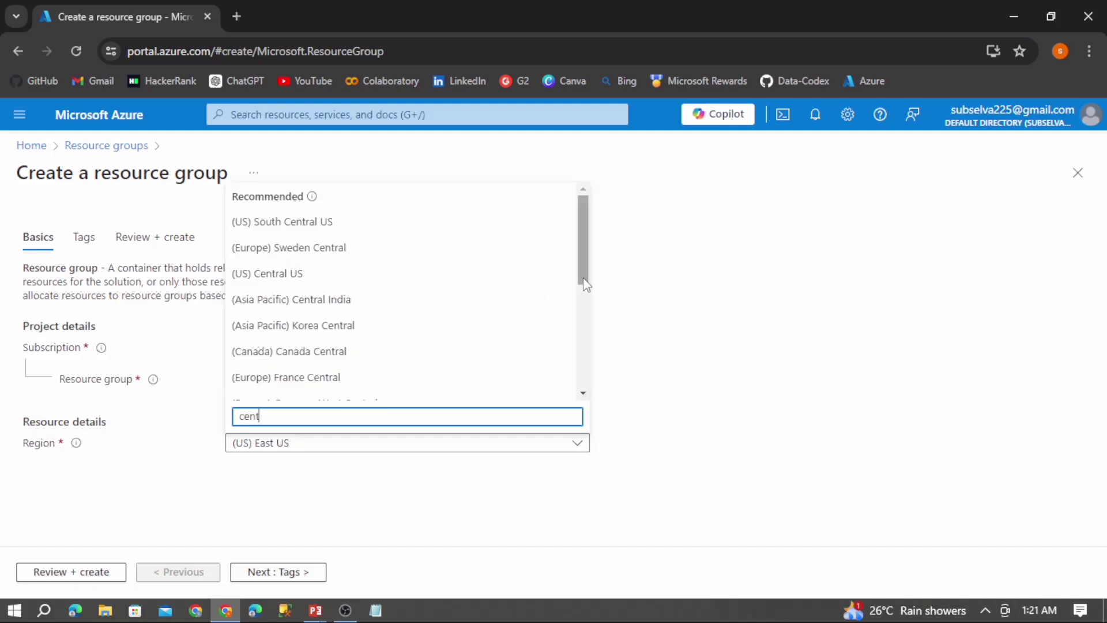
text(tral in)
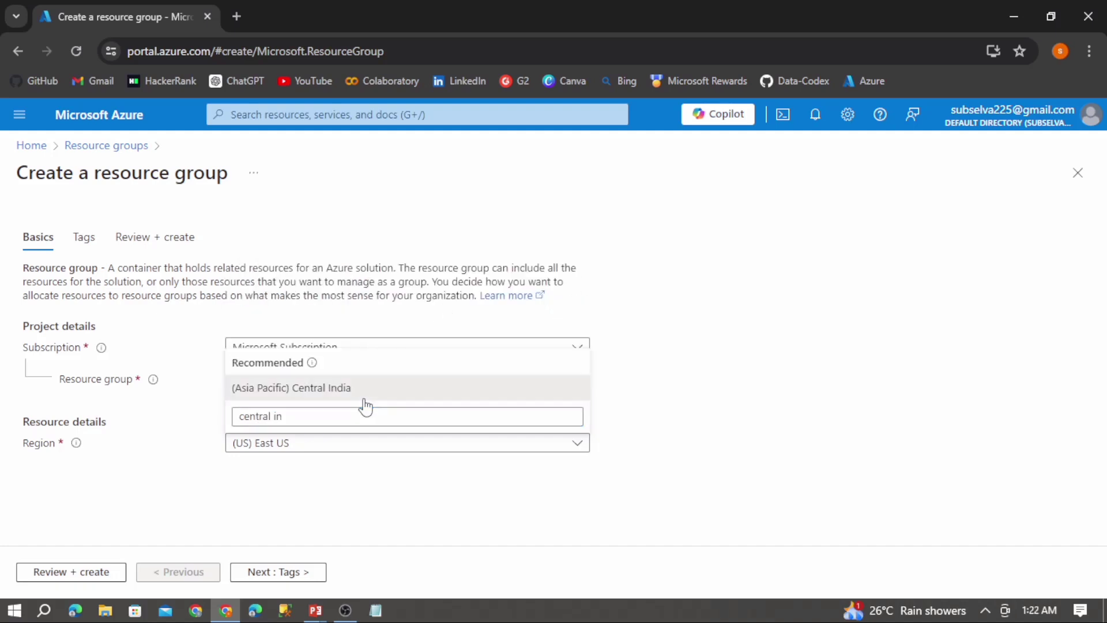
click(365, 392)
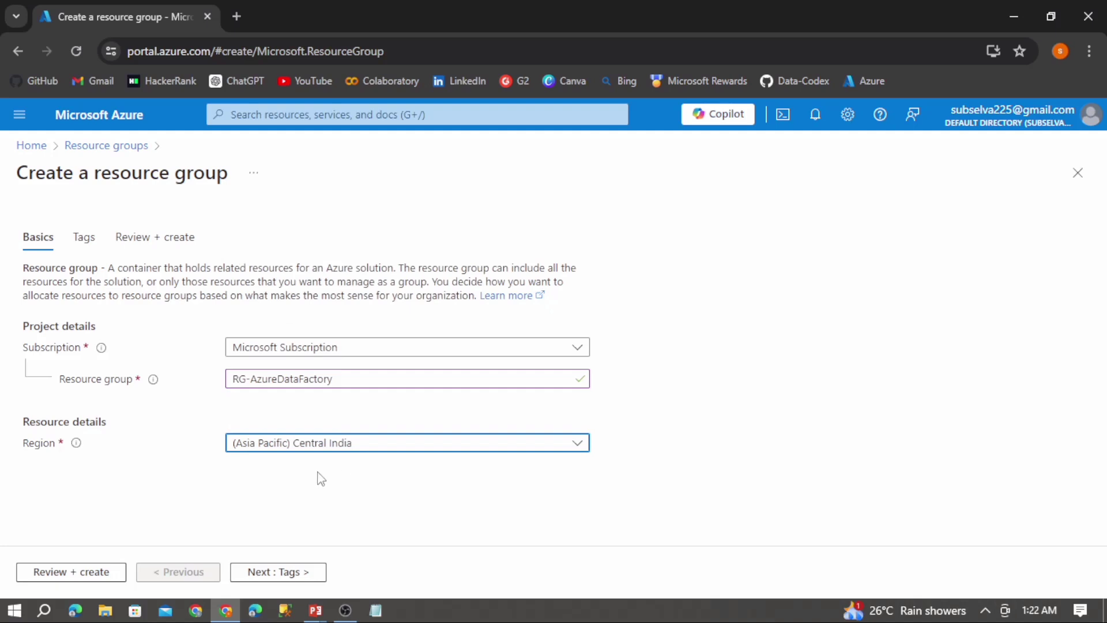
Step: Leave the resource group's tags empty and proceed to the final review
click(294, 572)
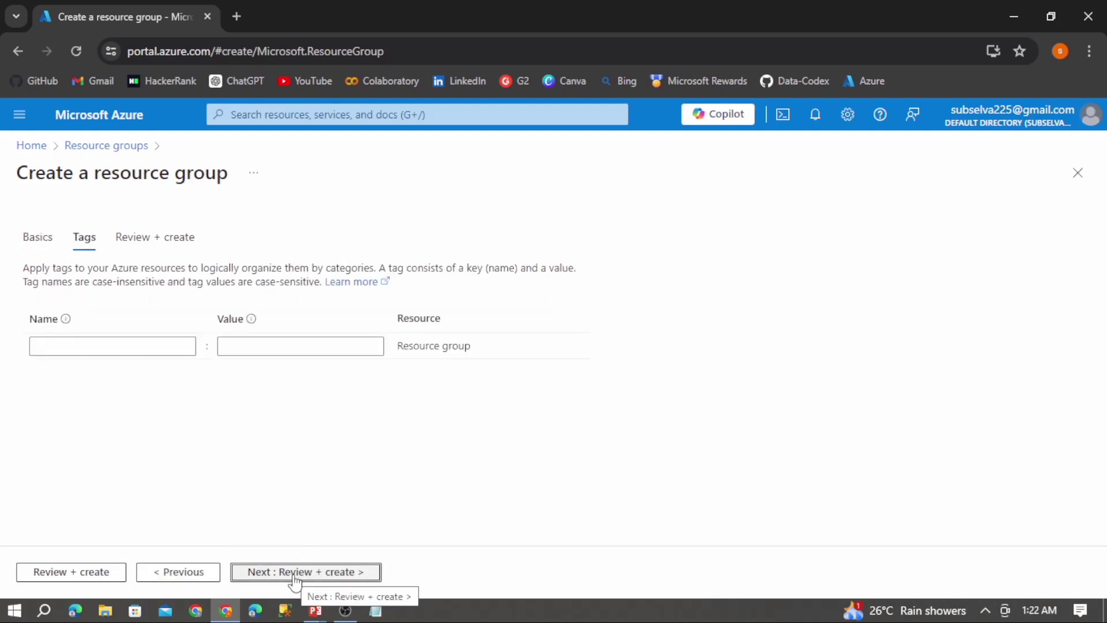
click(182, 347)
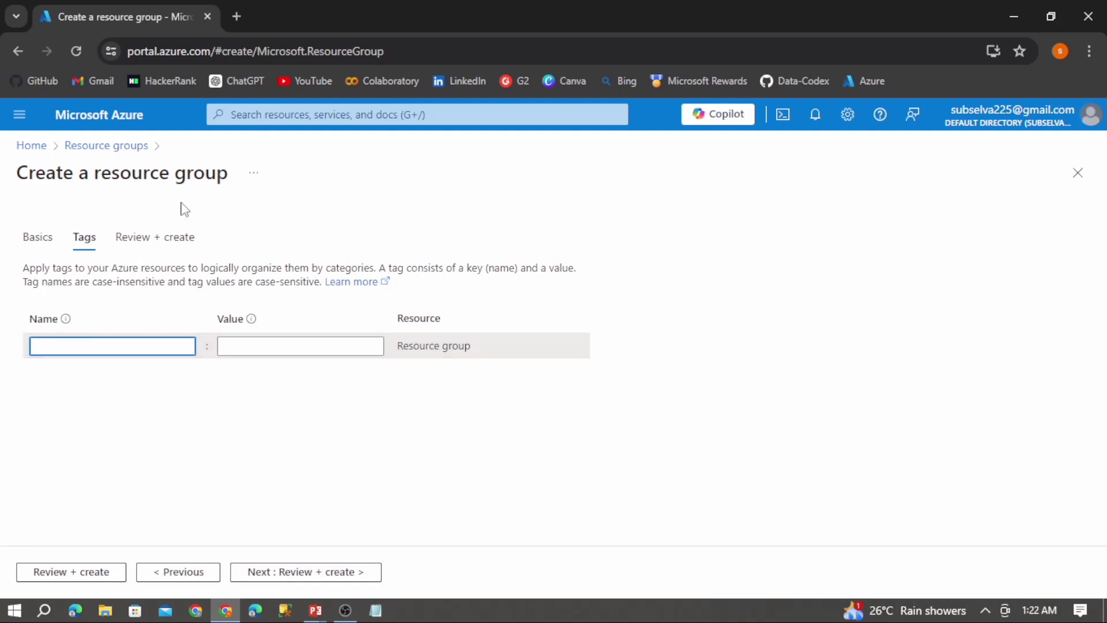
click(174, 240)
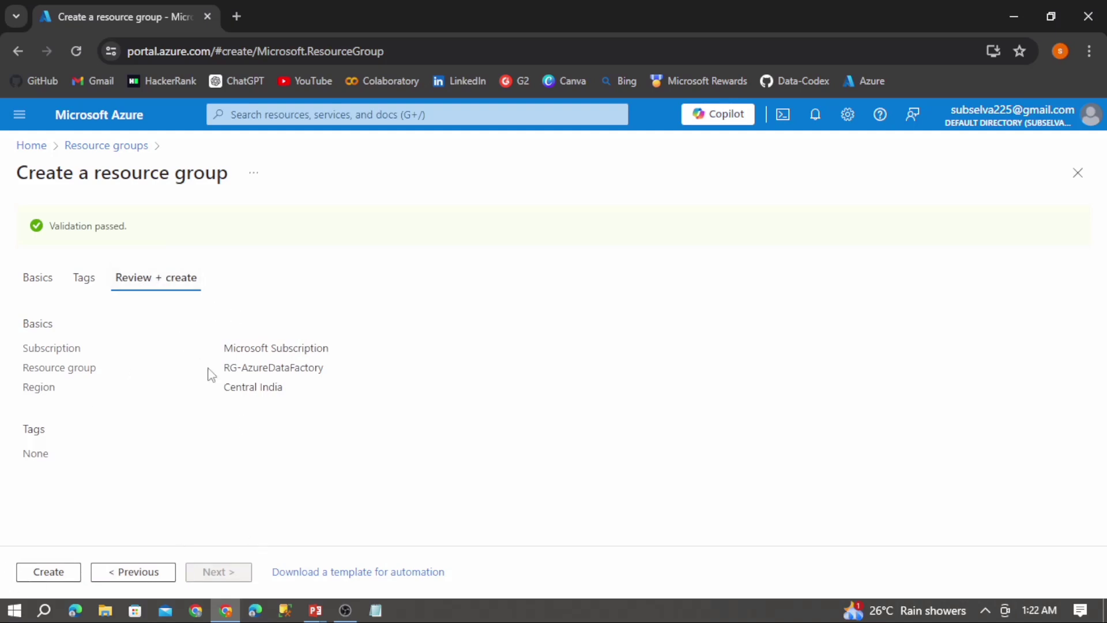
Step: Check the subscription, resource group name and region in the summary, and create the resource group
drag(292, 394, 315, 348)
click(340, 351)
drag(326, 372, 208, 379)
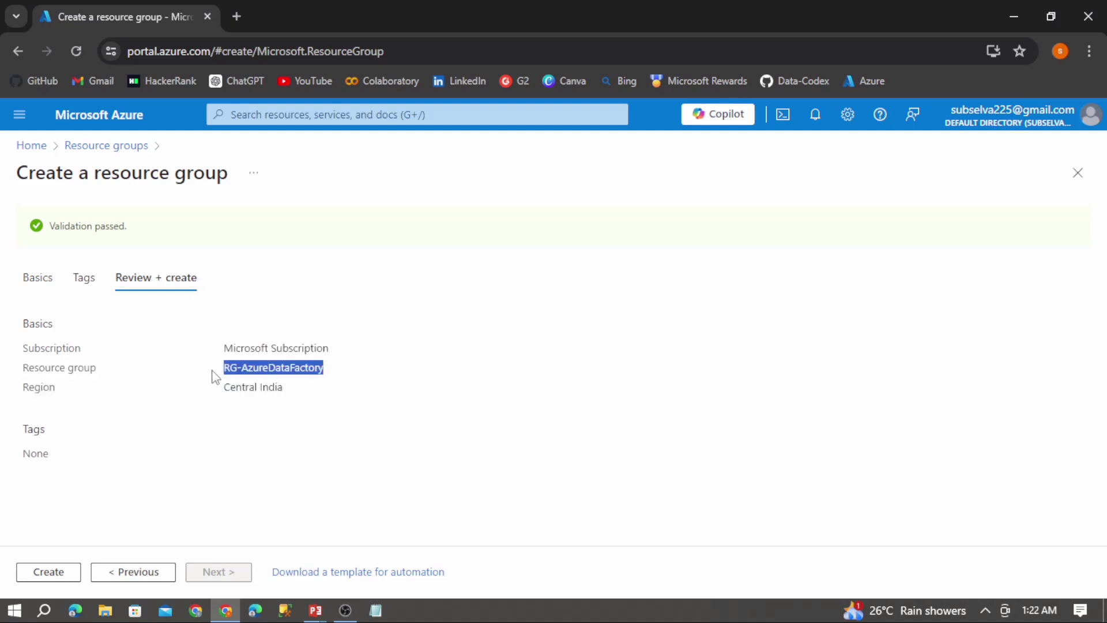
drag(285, 388, 195, 392)
click(206, 434)
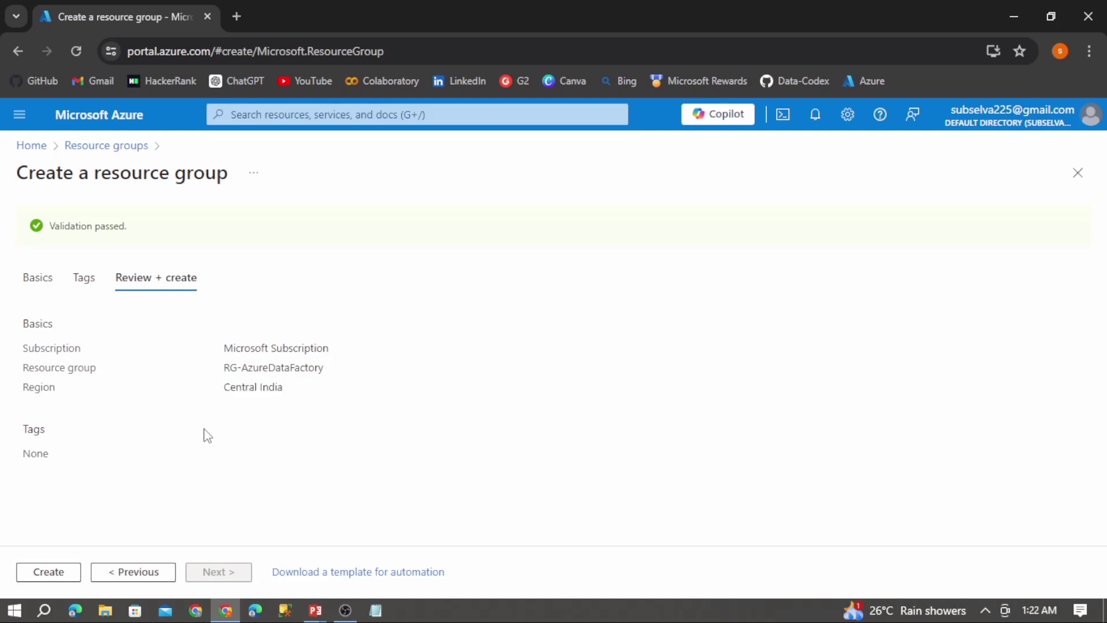
click(43, 577)
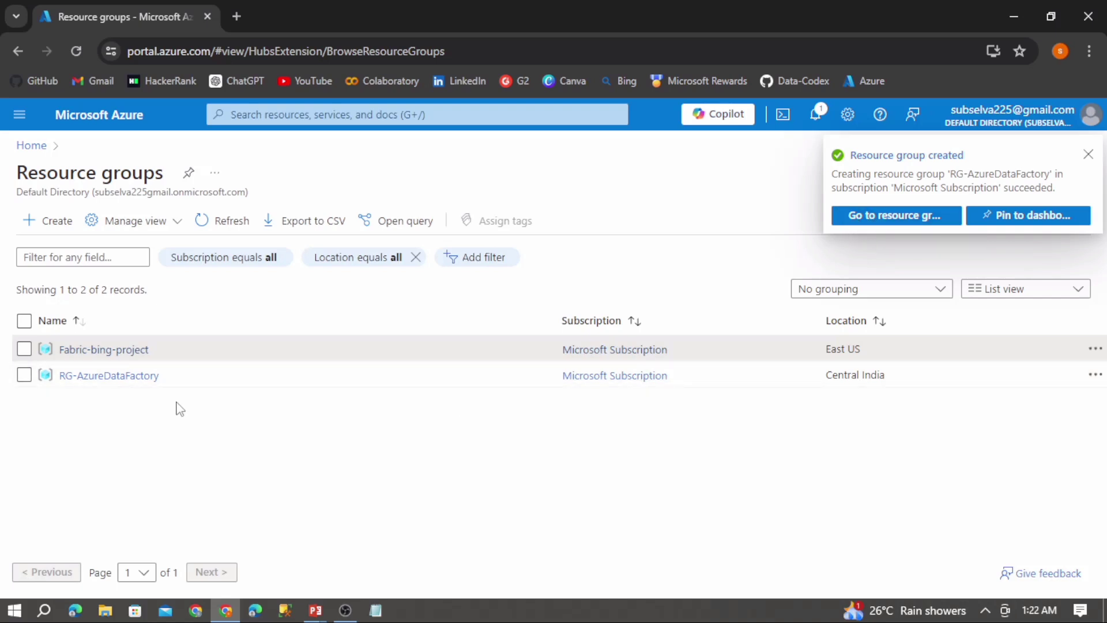
Step: Open the RG-AzureDataFactory resource group and start adding a resource to it from the Marketplace, dismissing the Private Offers notice
triple_click(170, 179)
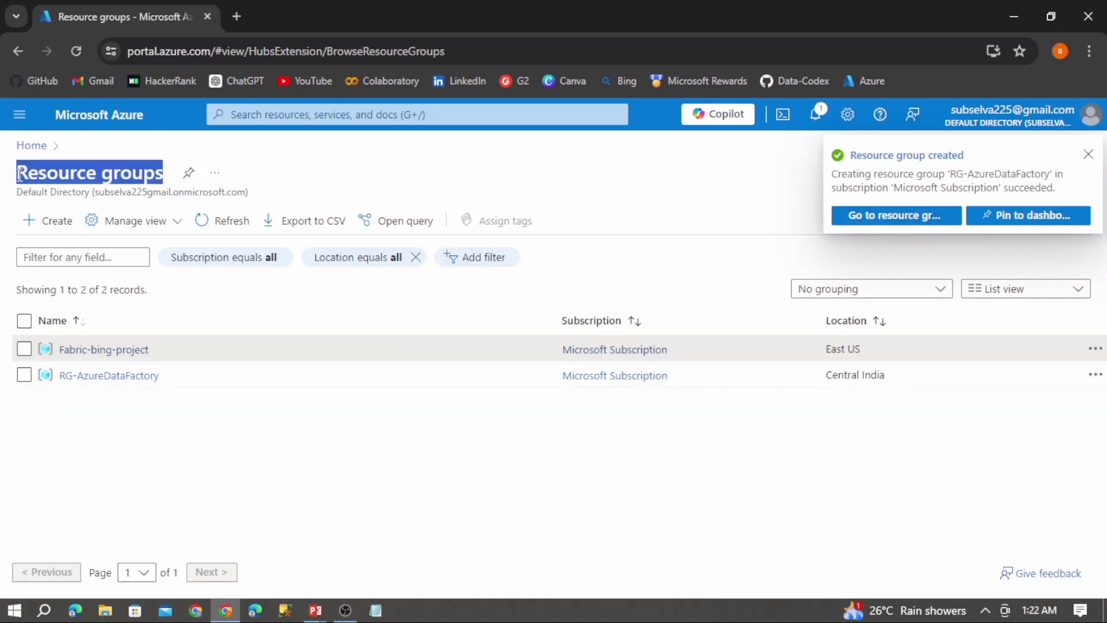
click(107, 380)
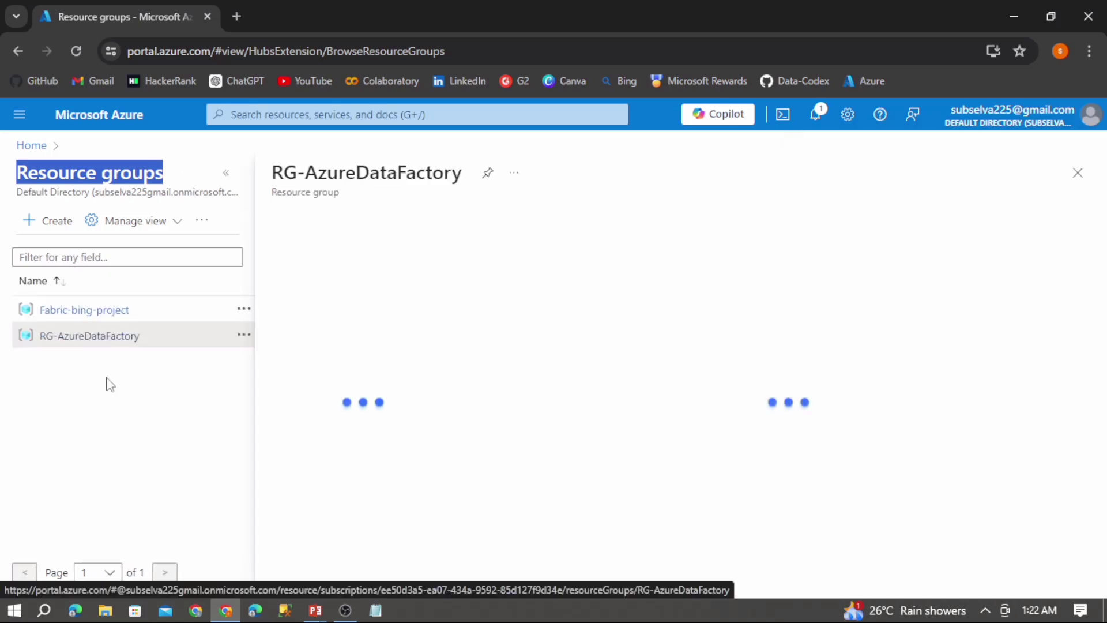
click(226, 173)
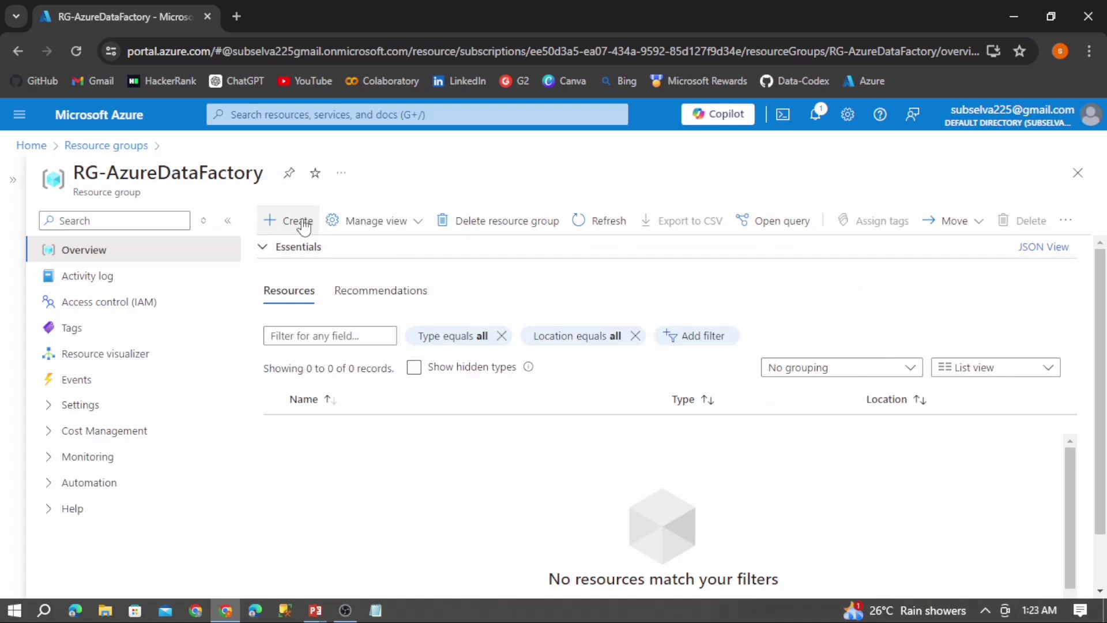
click(300, 221)
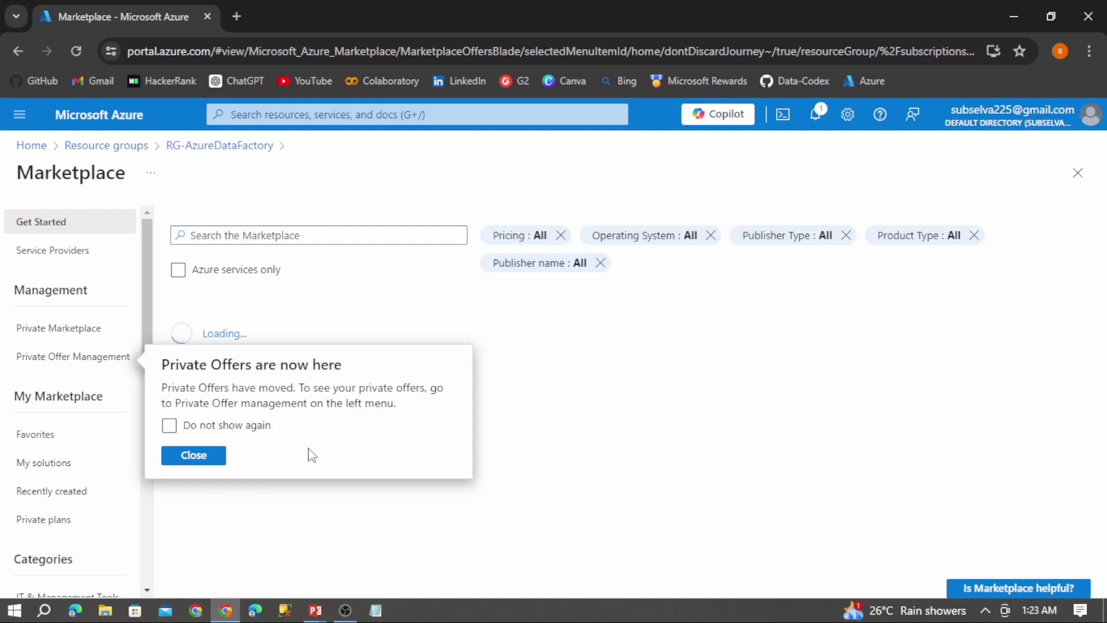
click(220, 454)
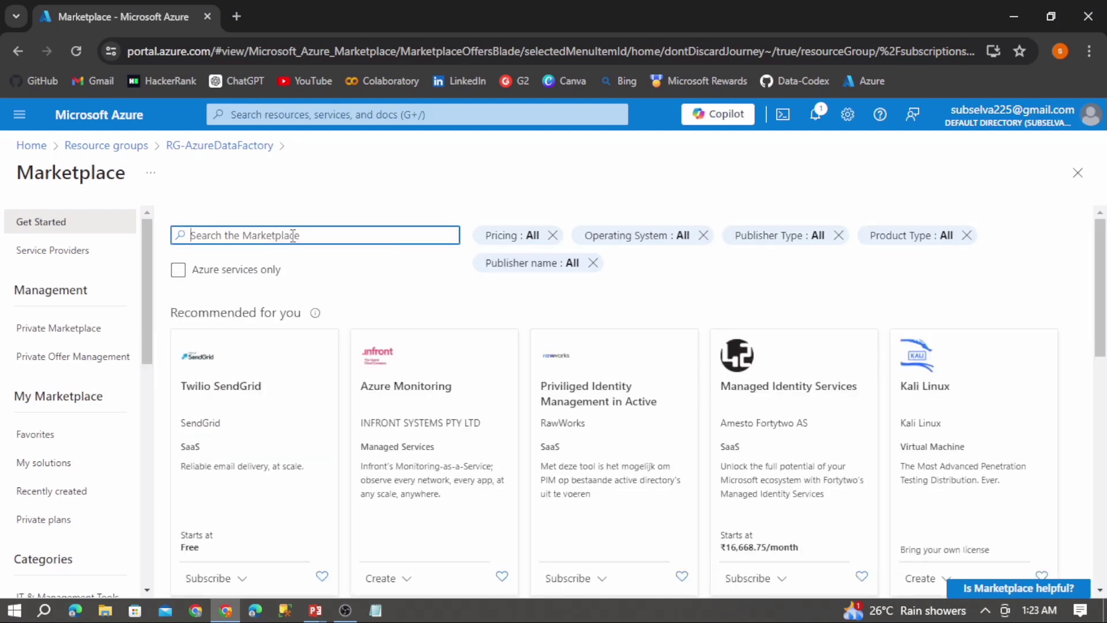
Step: Search the Marketplace for data factory and open Microsoft's Data Factory service
text(dat)
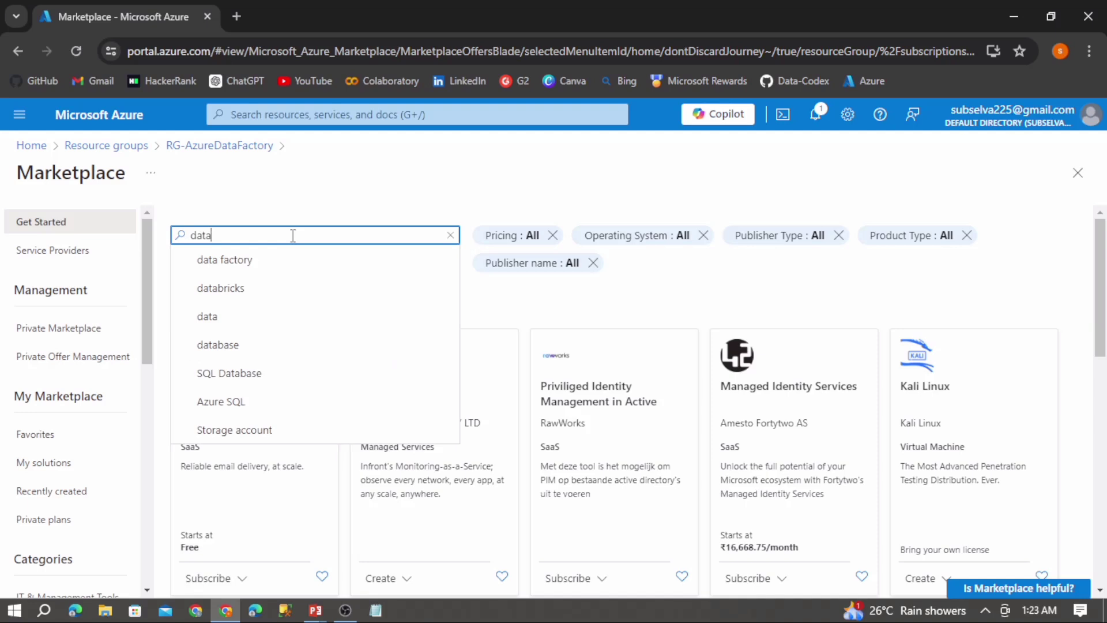
text(a)
click(259, 261)
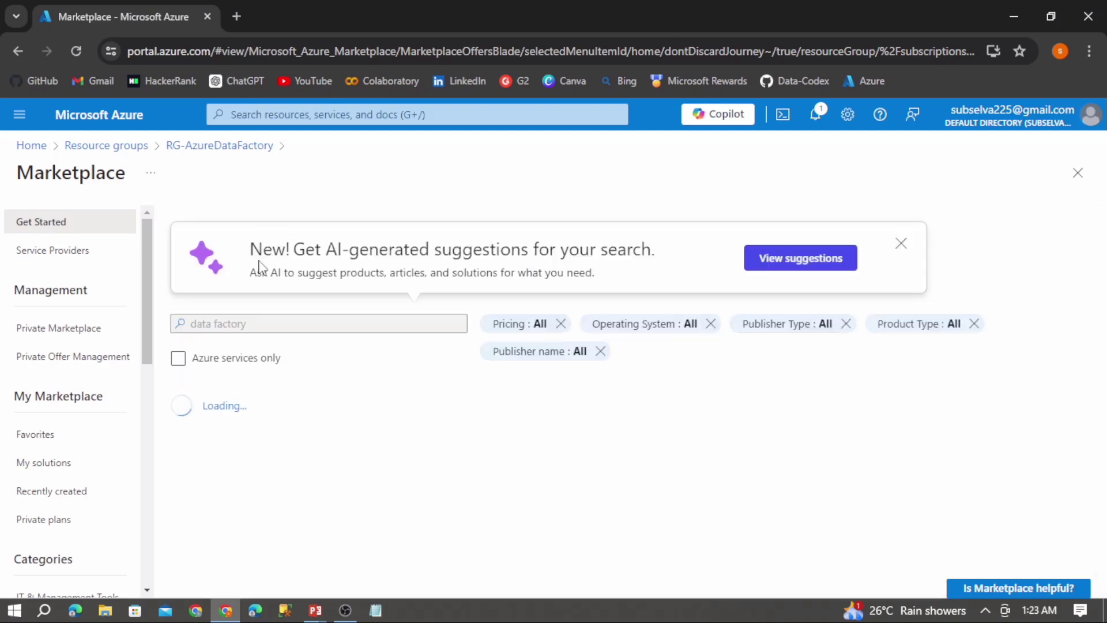
click(902, 245)
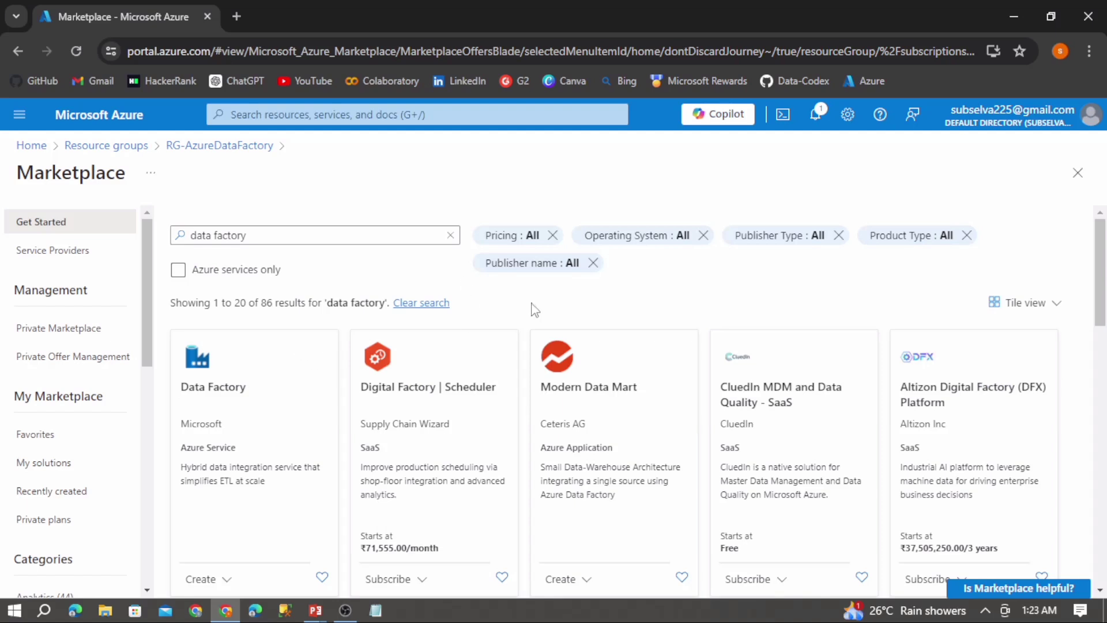
click(249, 396)
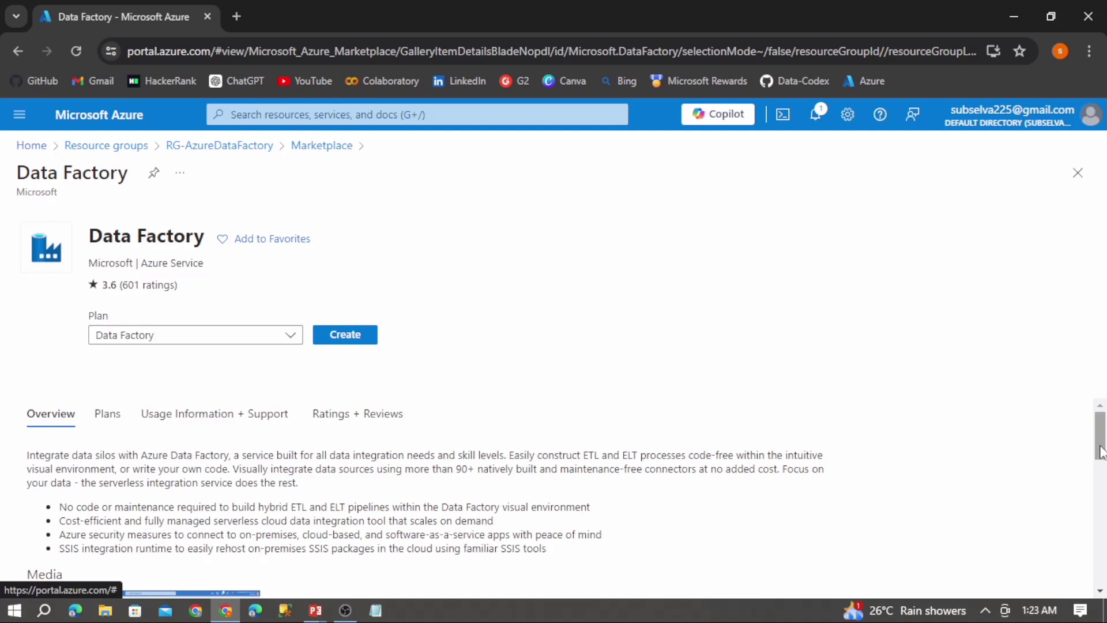
Step: Examine the Data Factory service's overview, plan description, usage information and support links, and ratings and reviews
drag(1100, 446, 1100, 446)
mouse_move(1102, 422)
mouse_down()
mouse_move(1103, 519)
mouse_move(1102, 430)
mouse_up()
click(104, 418)
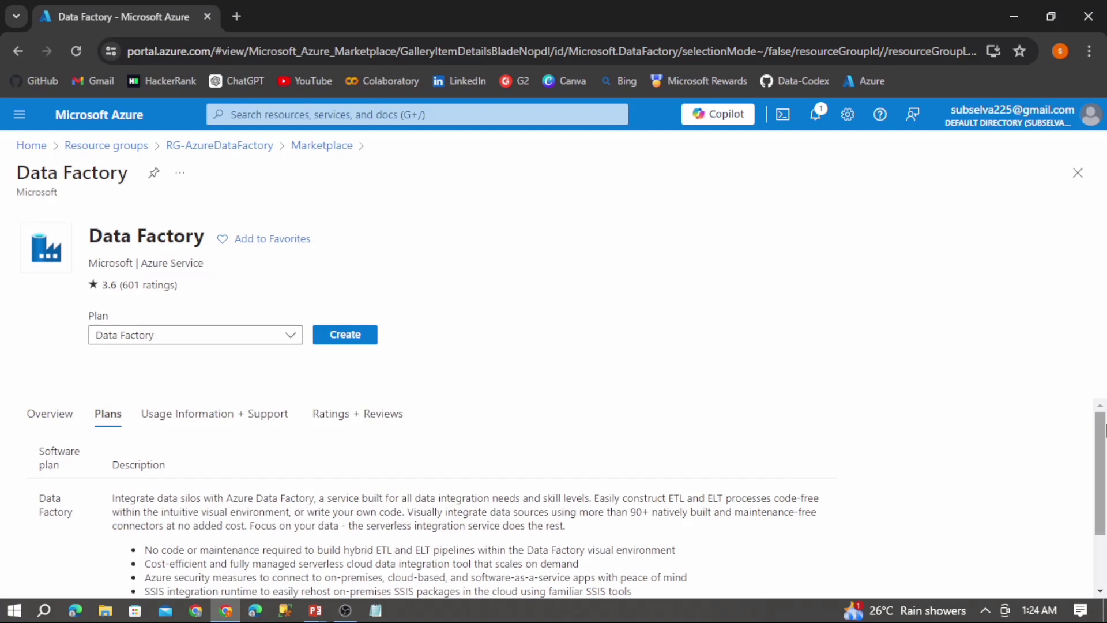
scroll(1104, 429, down, 1)
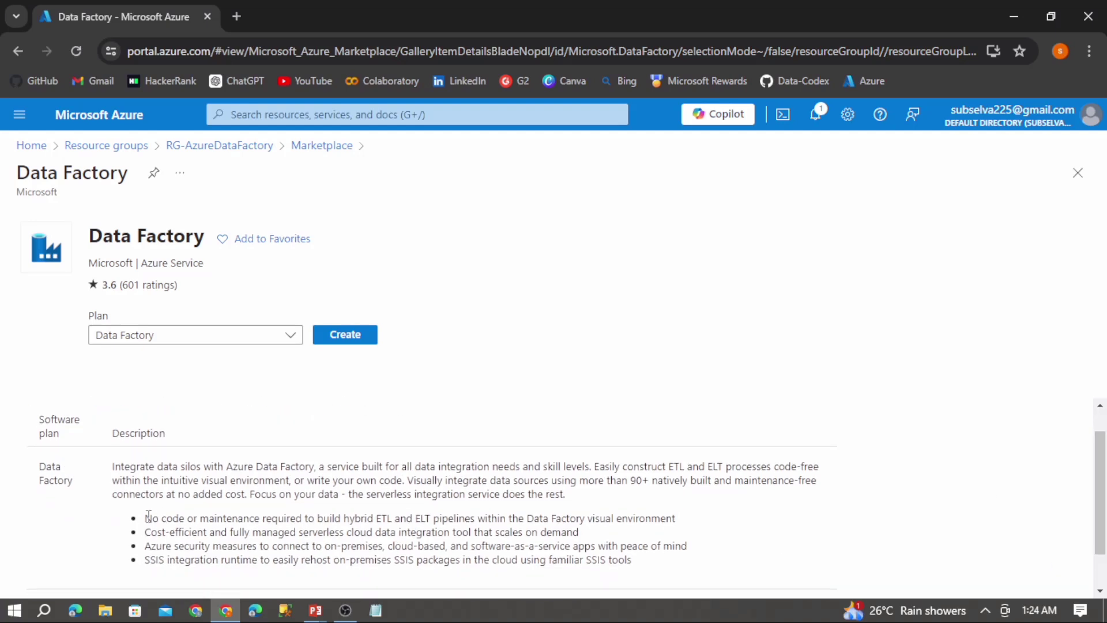
drag(148, 516, 459, 515)
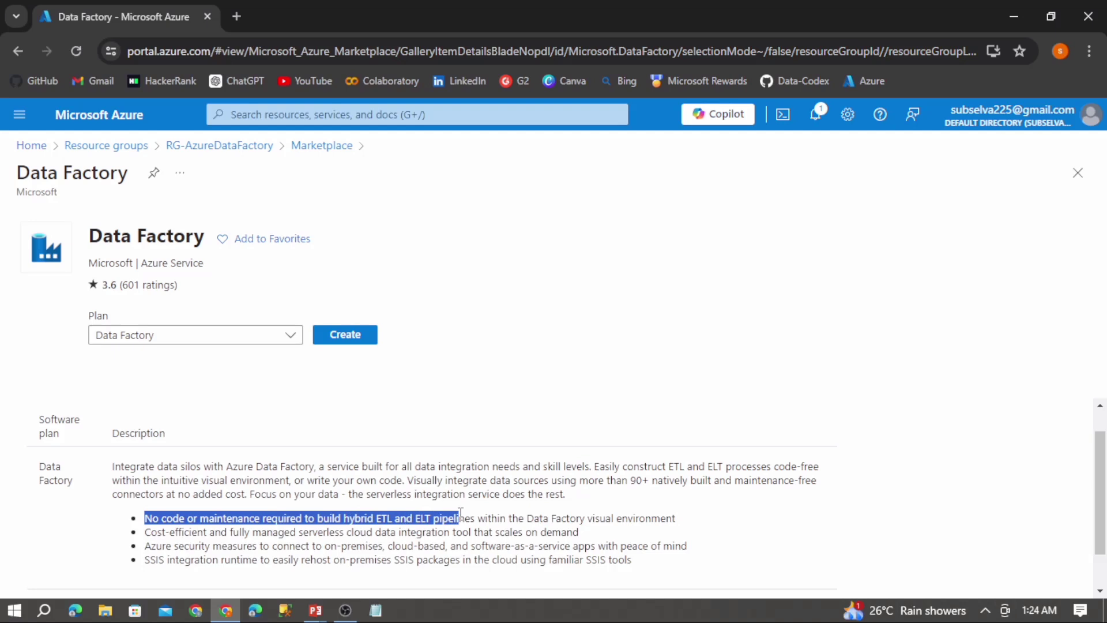
click(589, 516)
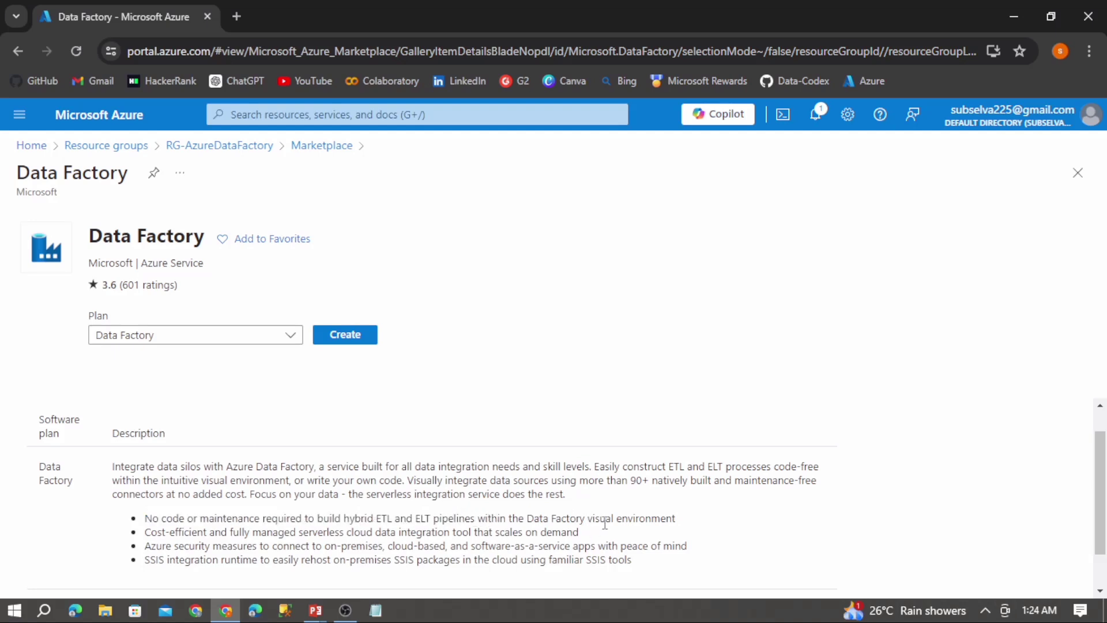
drag(666, 517, 430, 507)
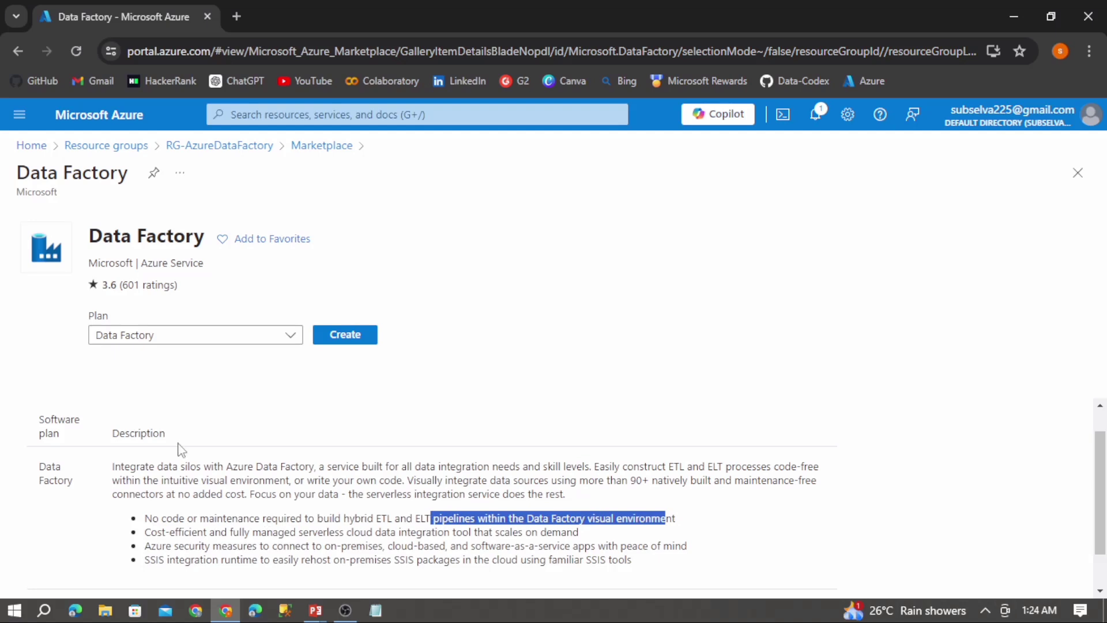
scroll(807, 404, up, 1)
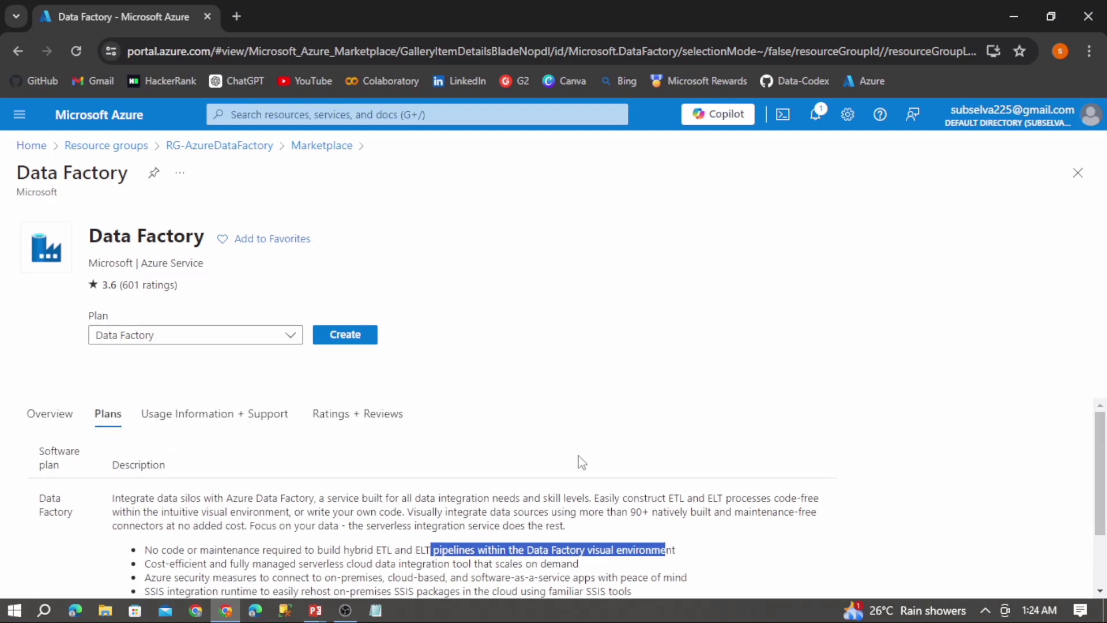
click(221, 415)
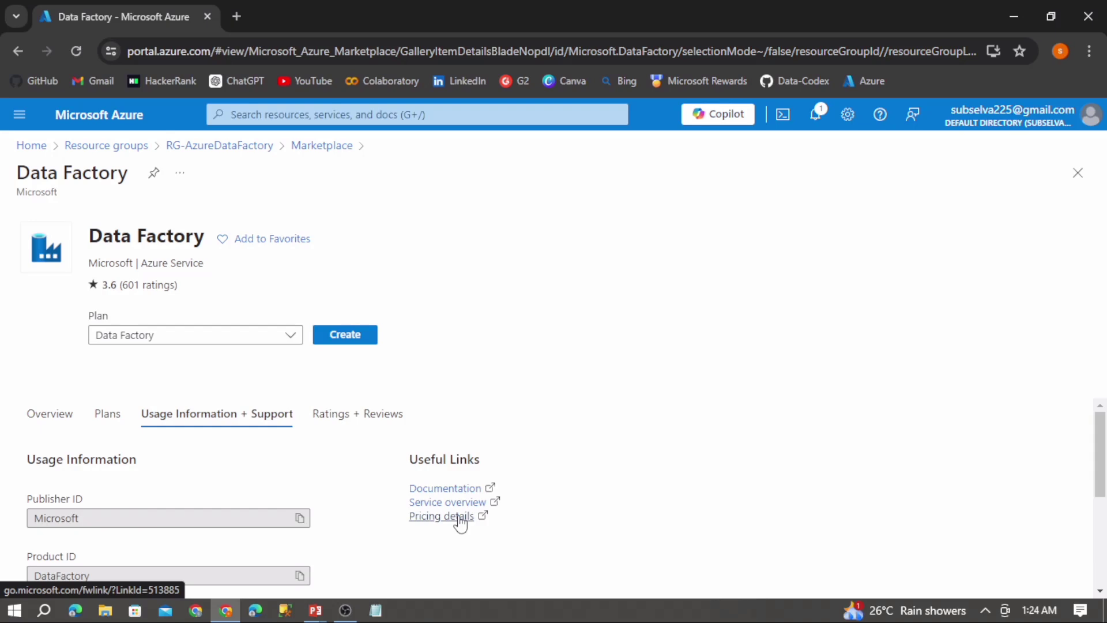
click(374, 429)
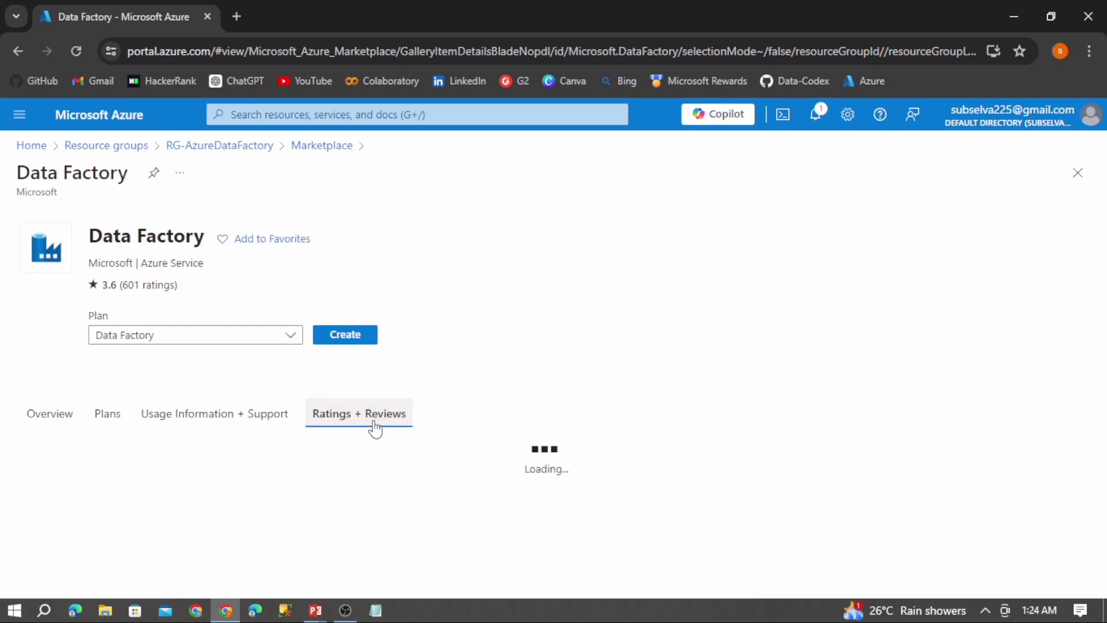
Step: Start creating a Data Factory, keeping Microsoft Subscription and the RG-AzureDataFactory resource group
click(354, 341)
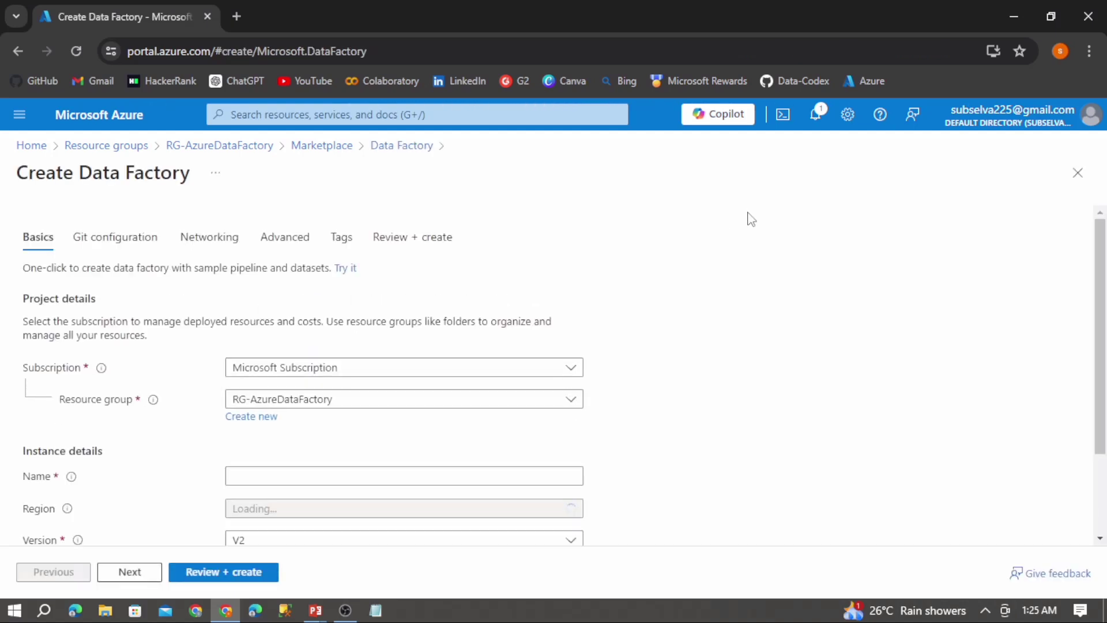
click(574, 369)
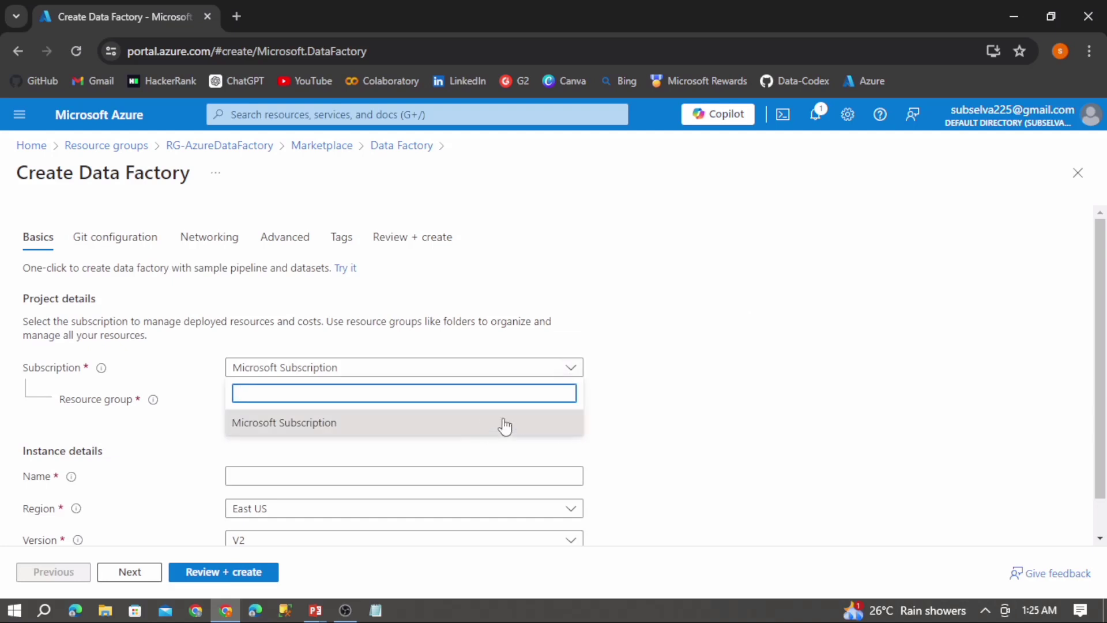
click(631, 402)
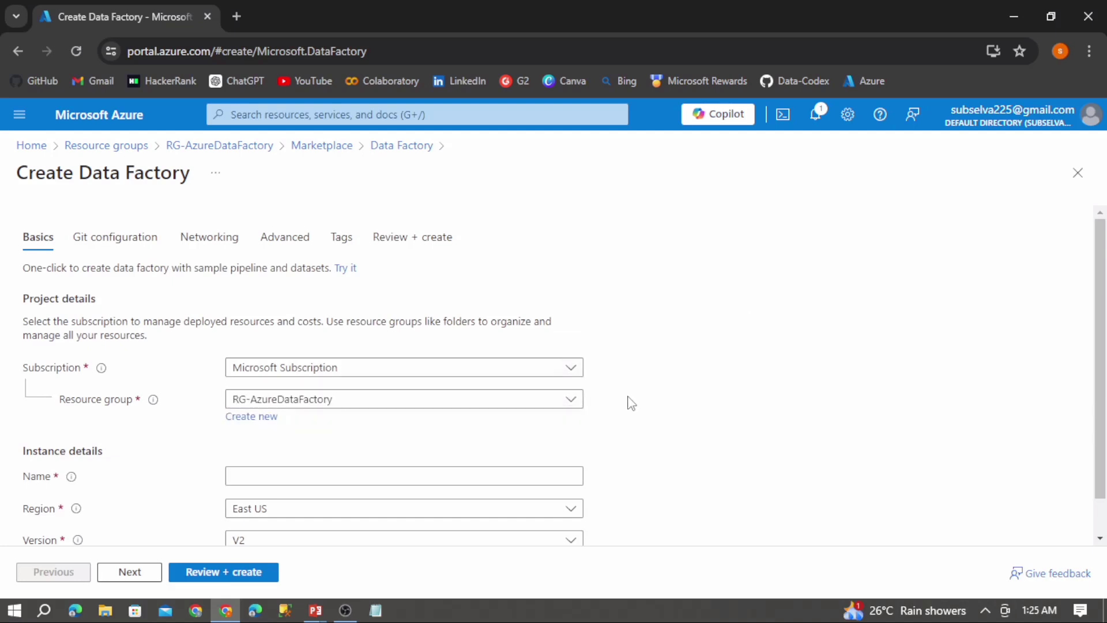
click(572, 401)
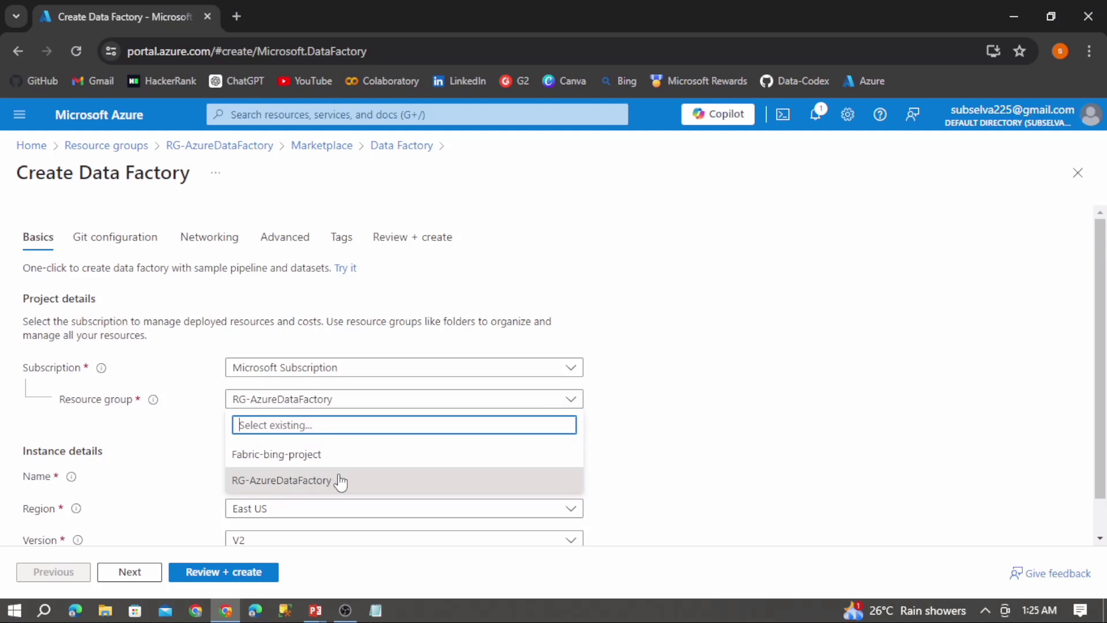
click(701, 373)
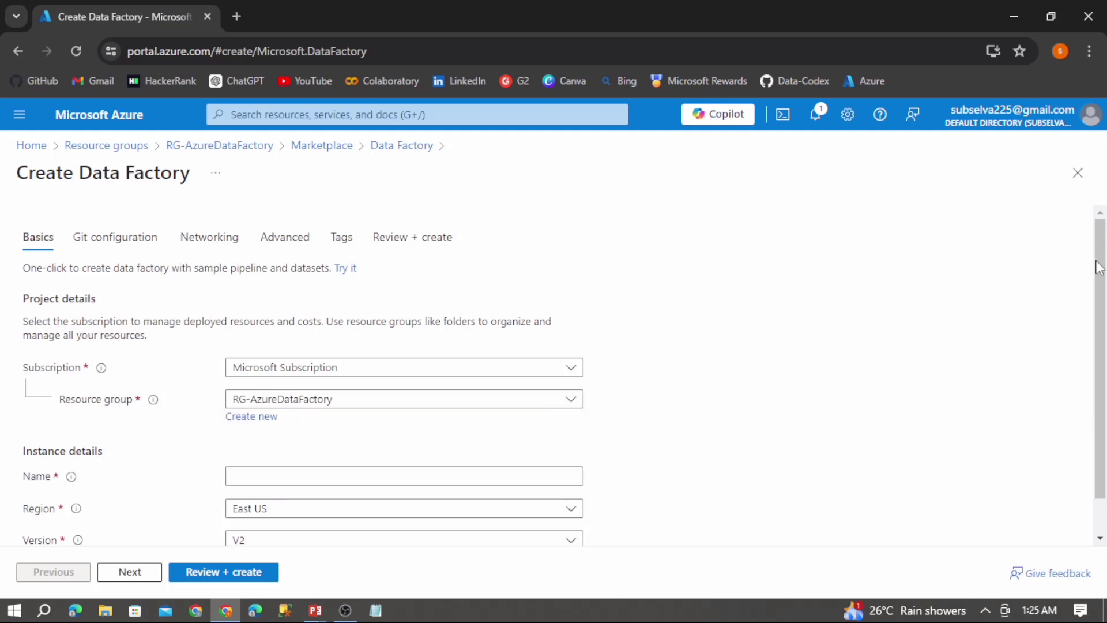
Step: Name the data factory datacodex2024 with Central India as its region, and continue to the Git configuration
drag(1101, 268, 1101, 305)
click(402, 433)
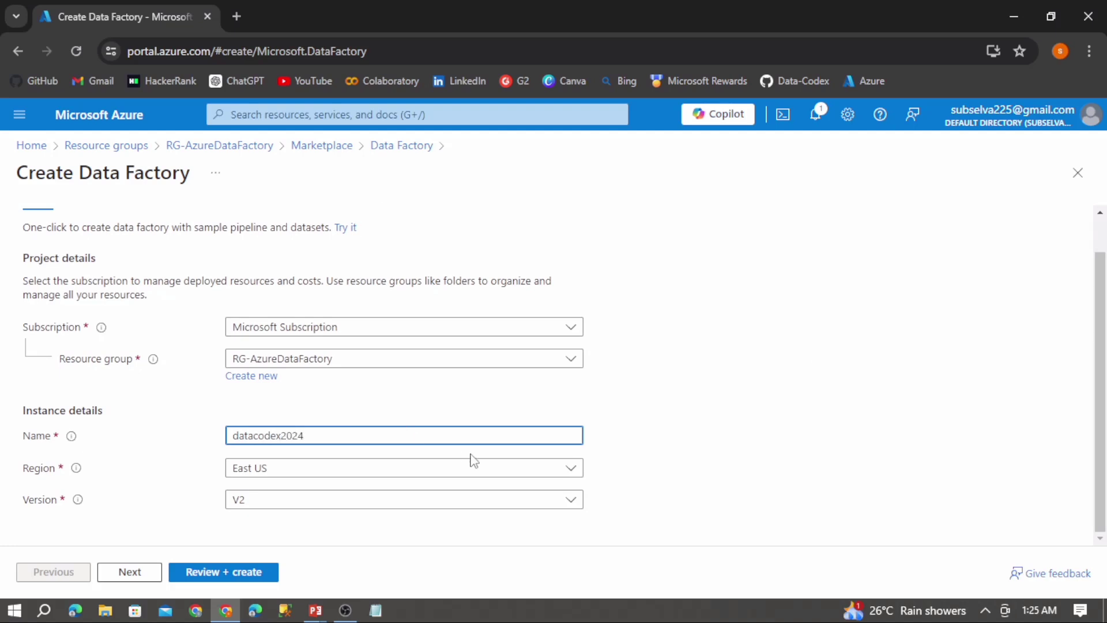
click(560, 469)
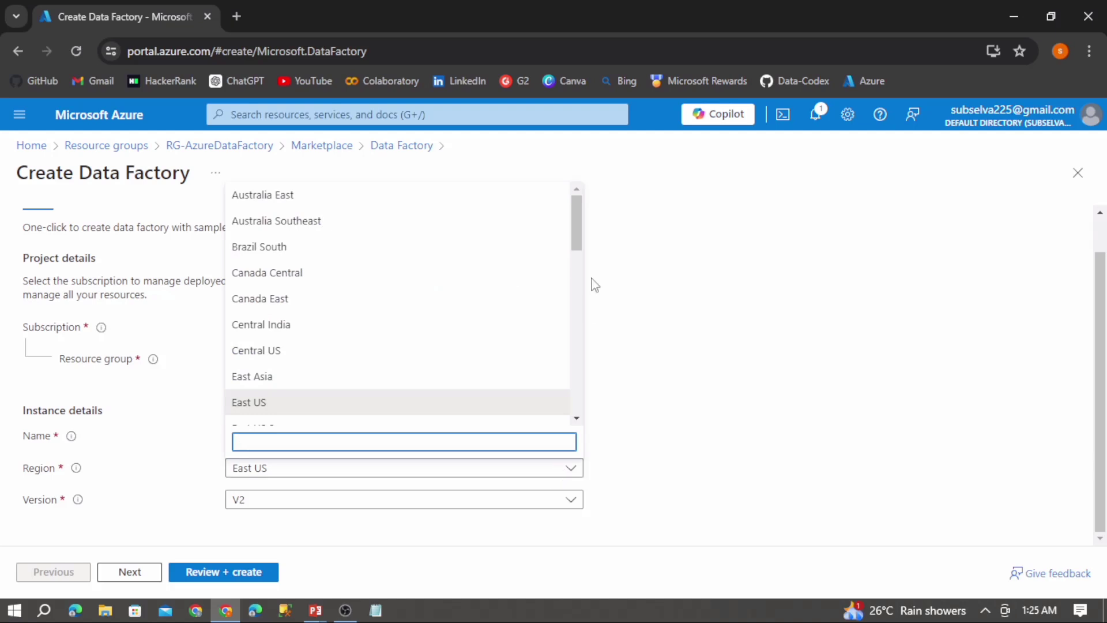
mouse_move(580, 224)
mouse_down()
mouse_move(580, 291)
mouse_move(580, 231)
mouse_up()
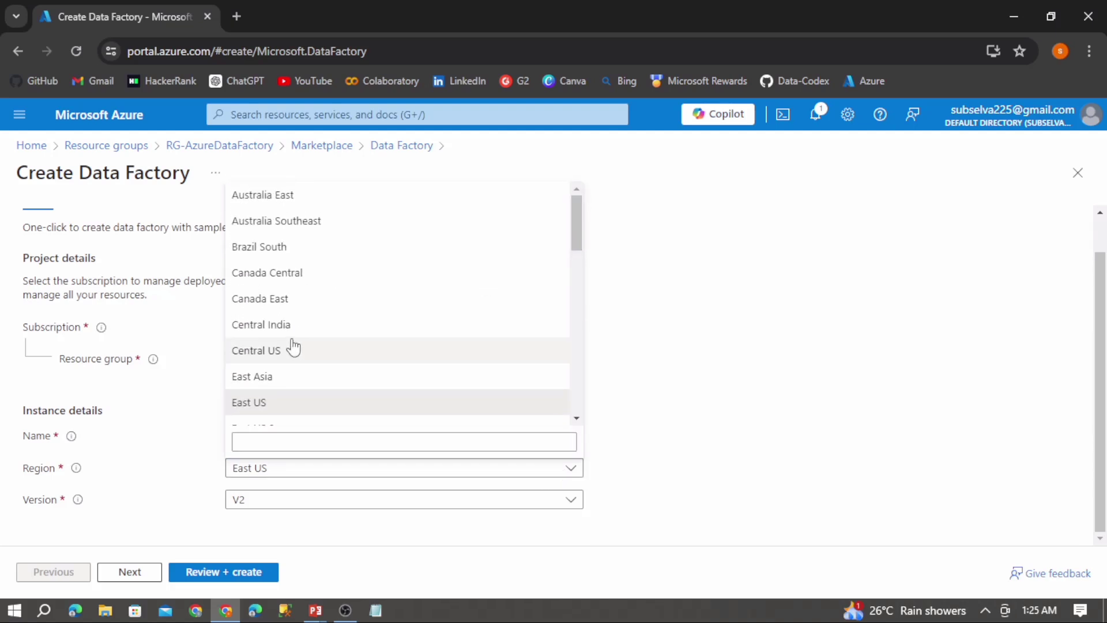
click(287, 324)
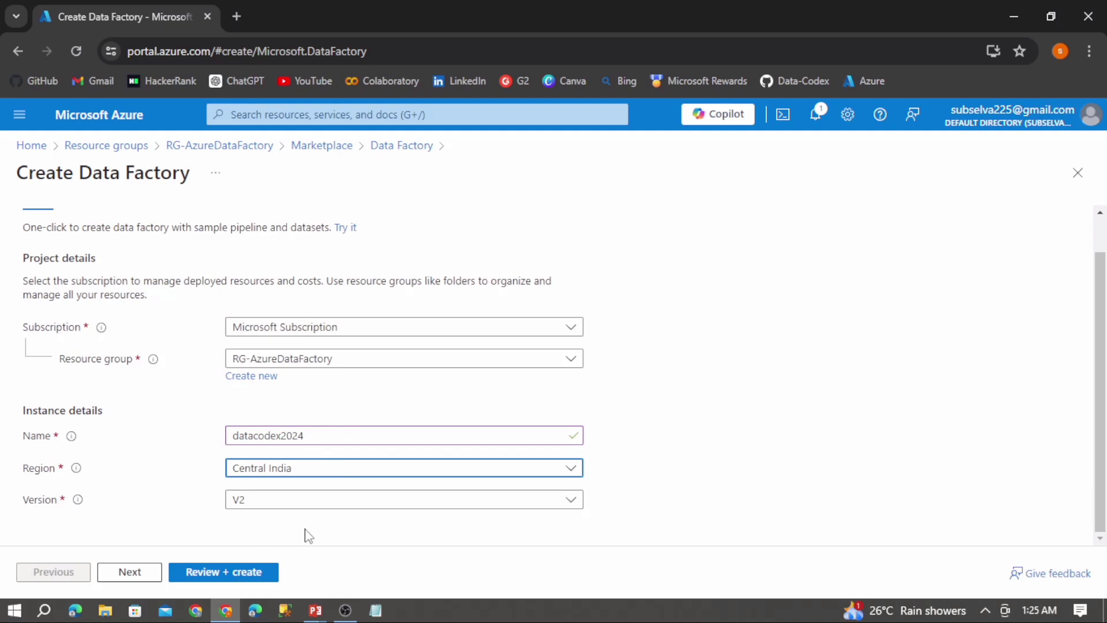
scroll(1101, 316, up, 1)
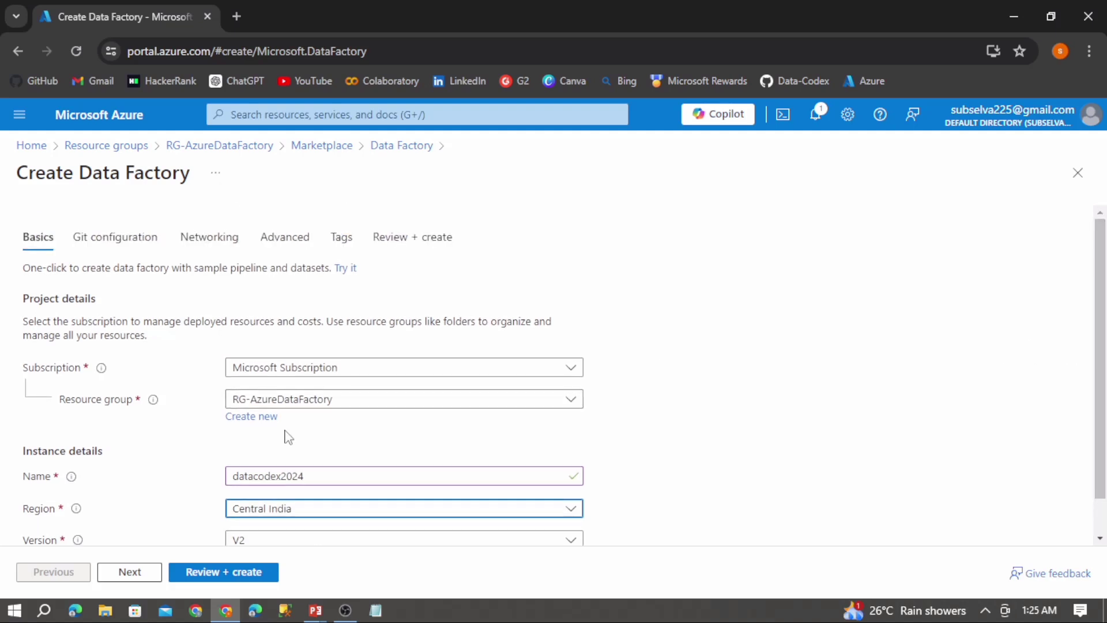
click(129, 571)
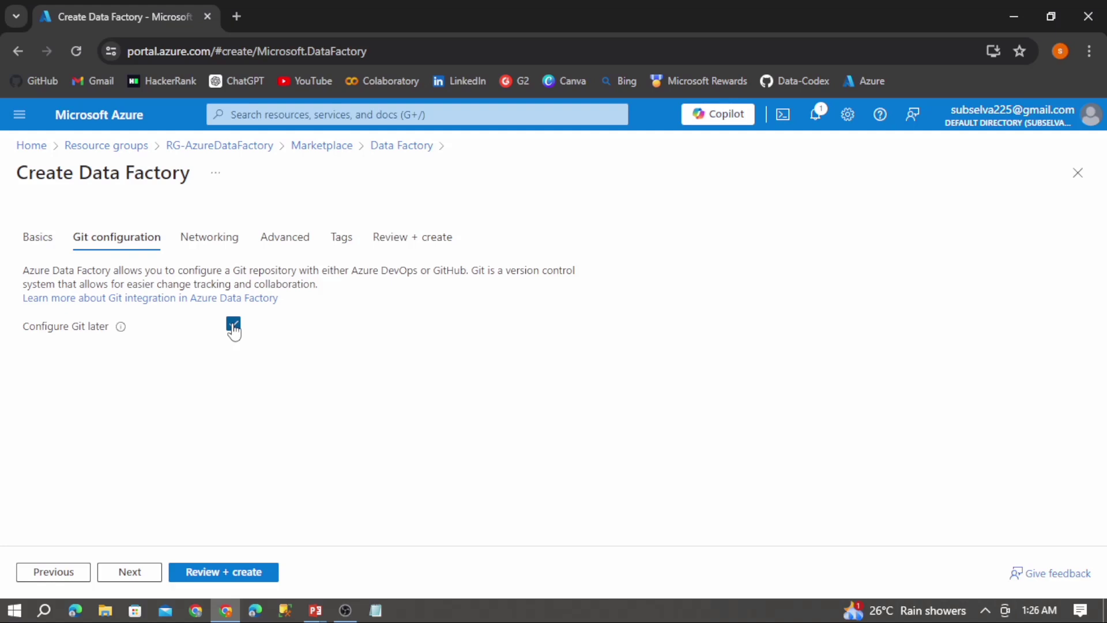
Step: Examine the Azure DevOps and GitHub repository settings for the data factory, and return to configuring Git later
mouse_move(123, 332)
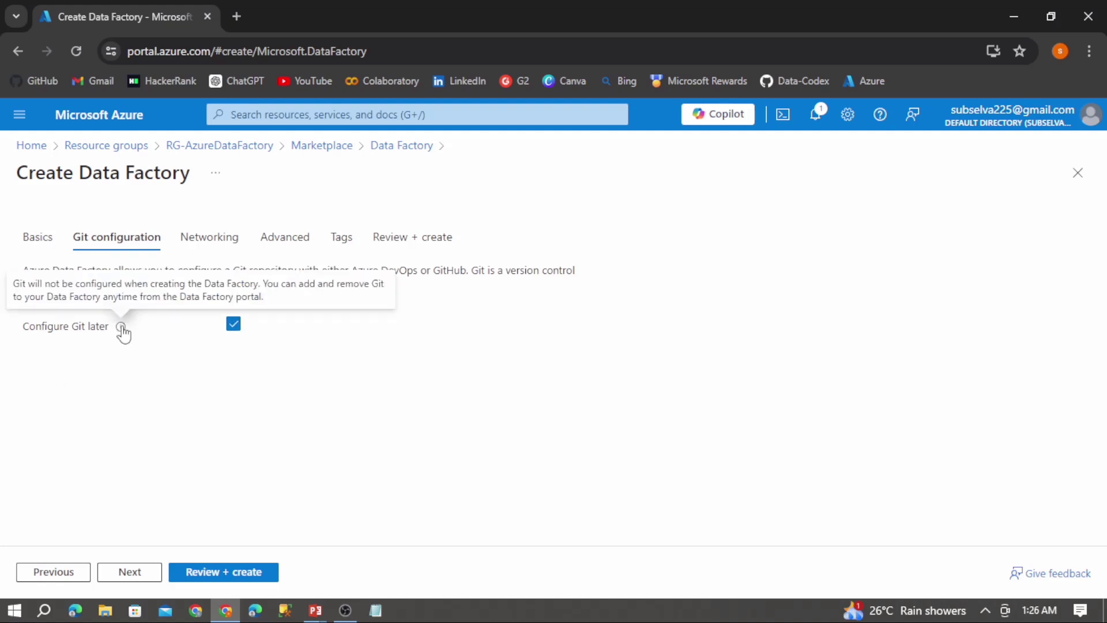
click(233, 325)
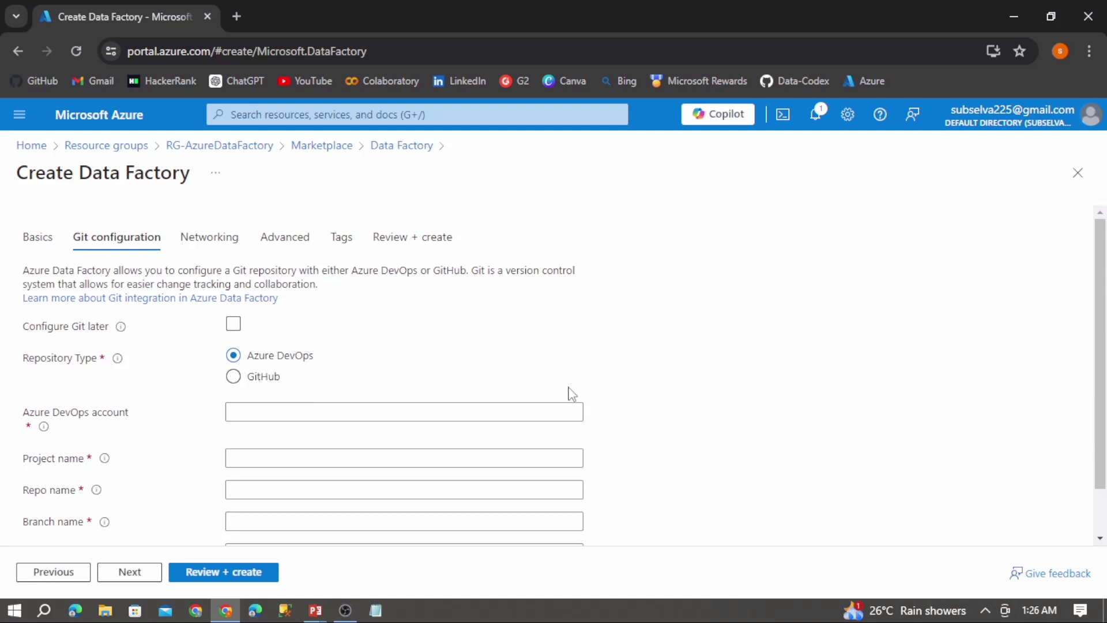
drag(1099, 283, 1100, 327)
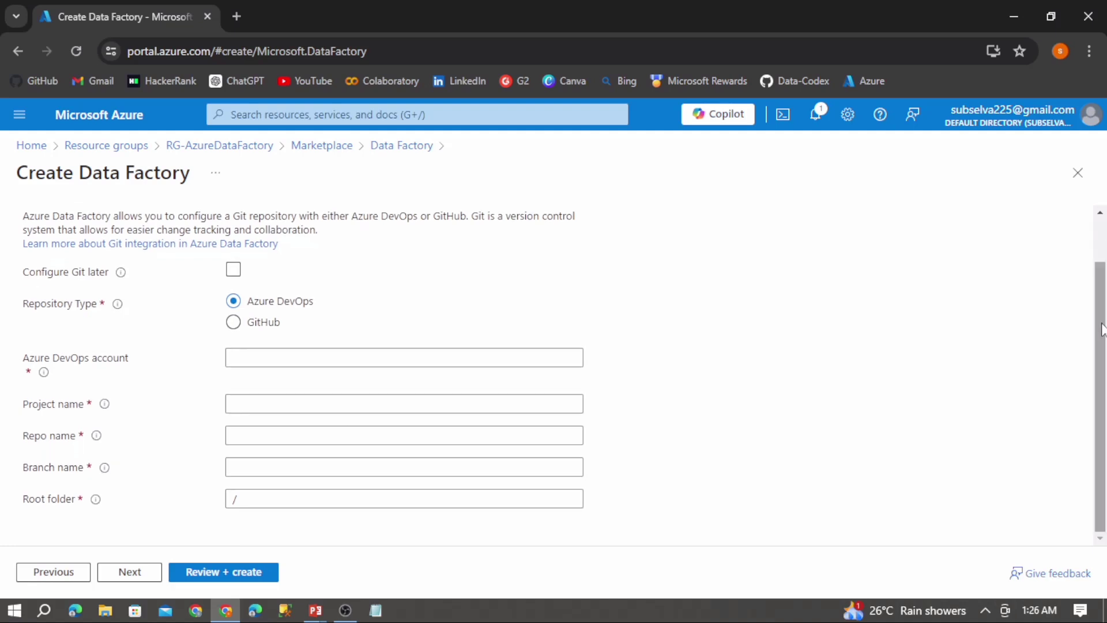
scroll(1101, 328, up, 1)
click(234, 378)
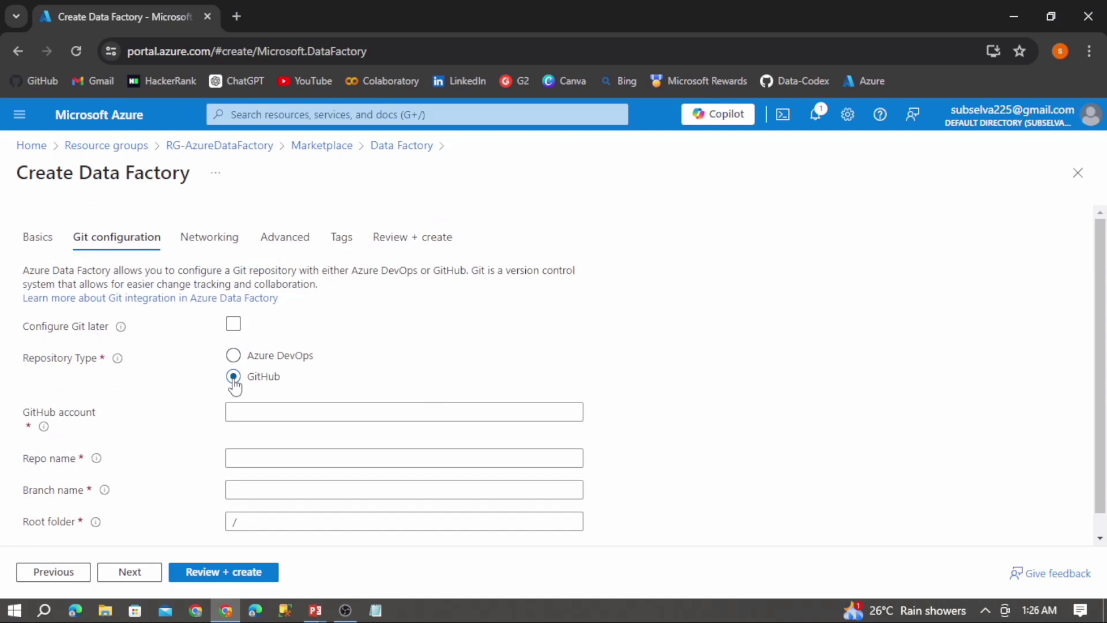
click(267, 411)
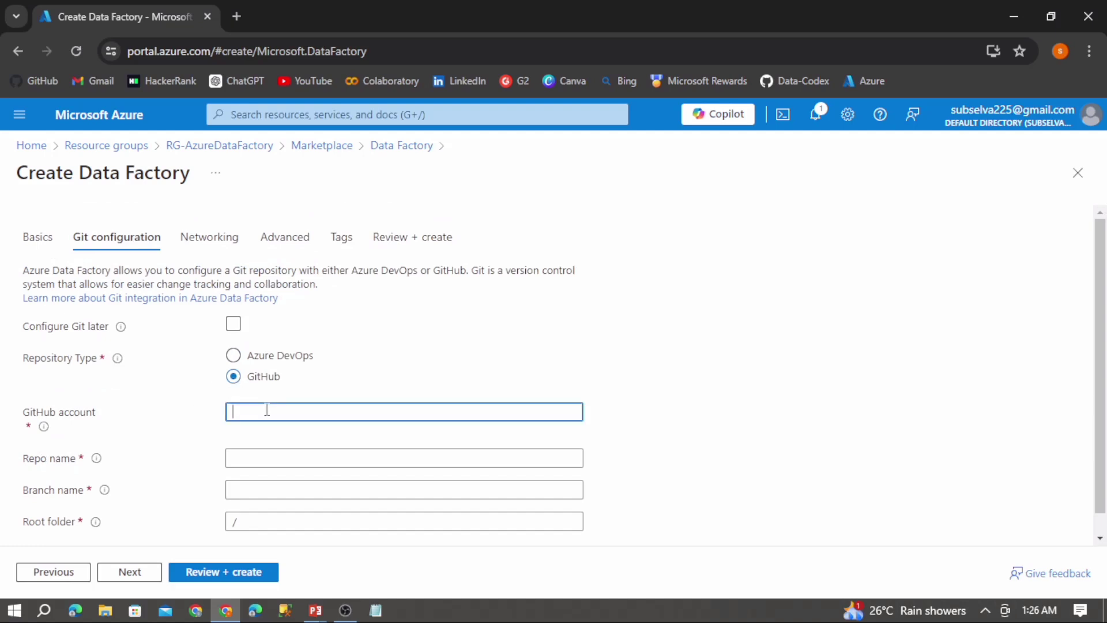
click(266, 456)
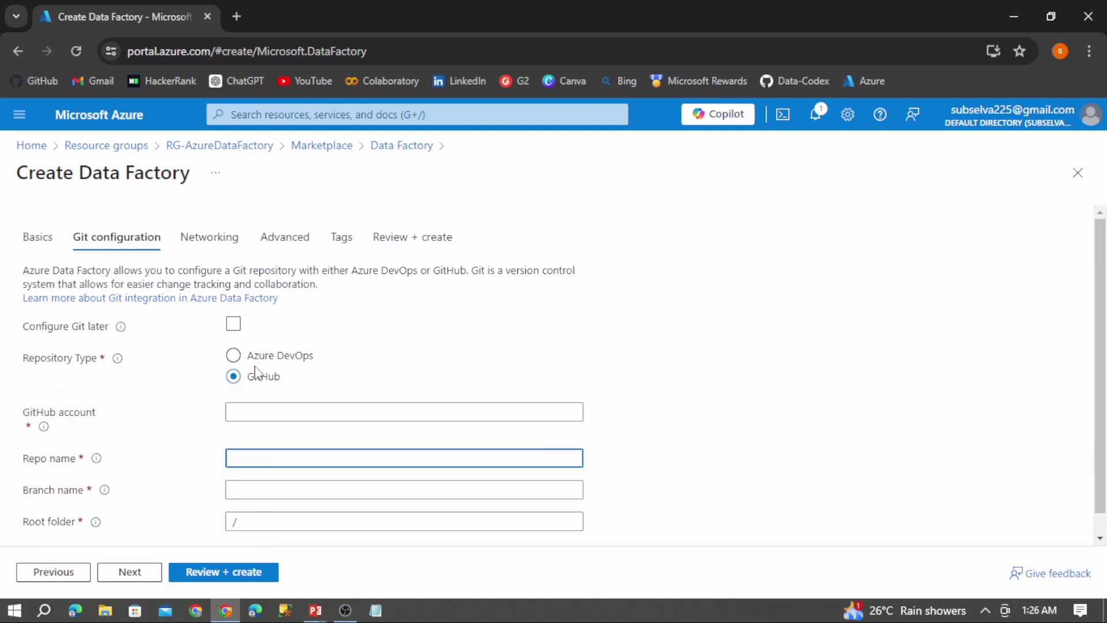
click(233, 325)
click(233, 326)
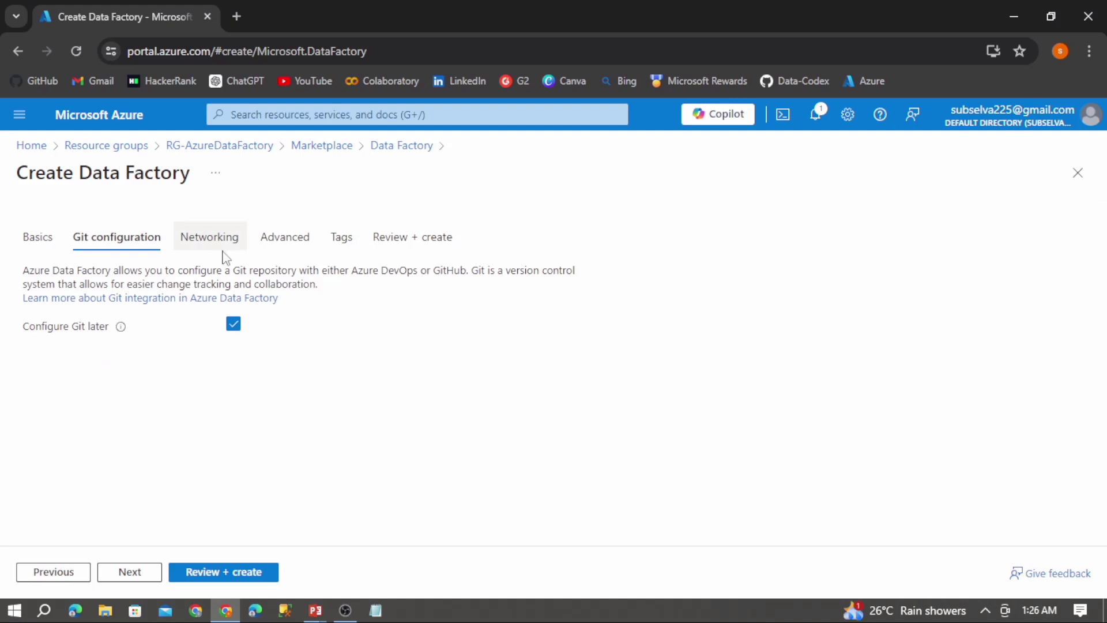
Step: Continue to the data factory's networking settings and examine the managed virtual network option and the public and private endpoint choices
click(128, 574)
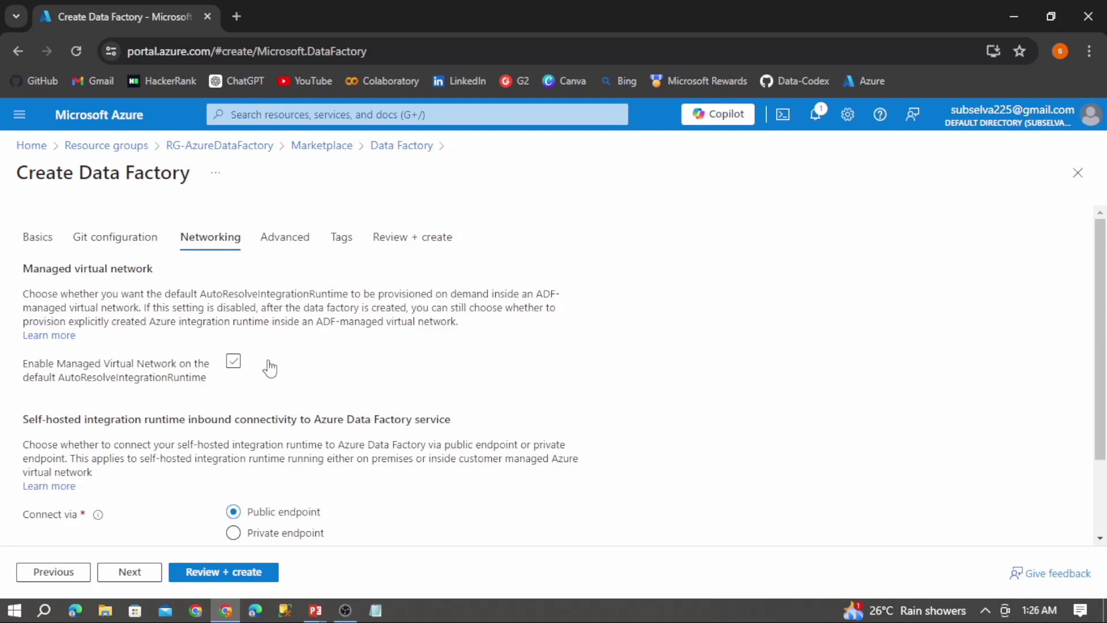
drag(1102, 235, 1102, 306)
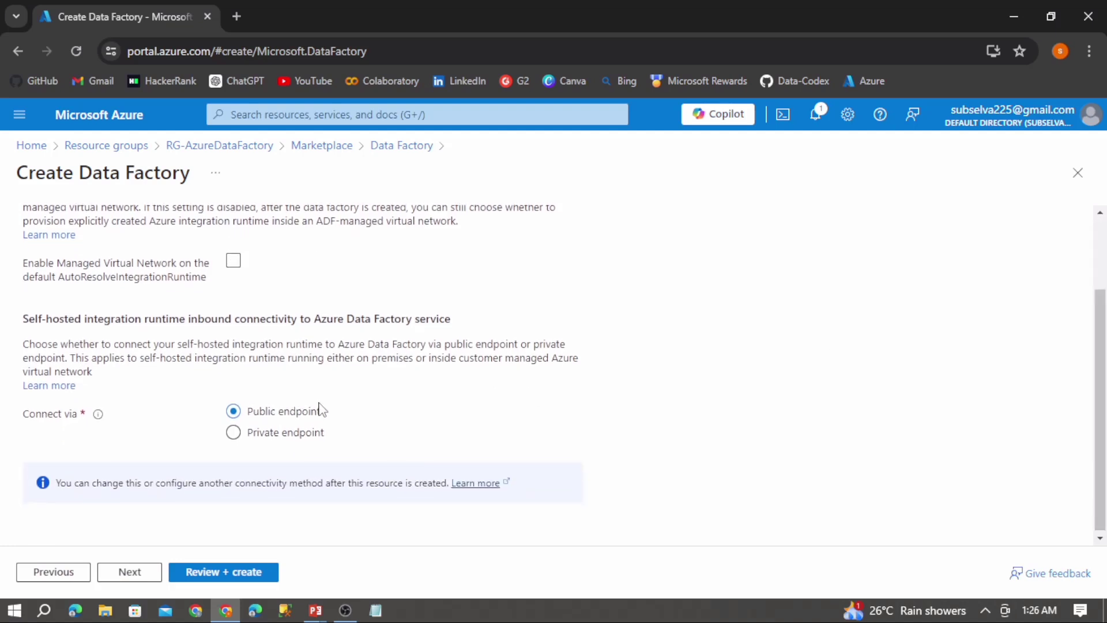
drag(322, 412, 240, 419)
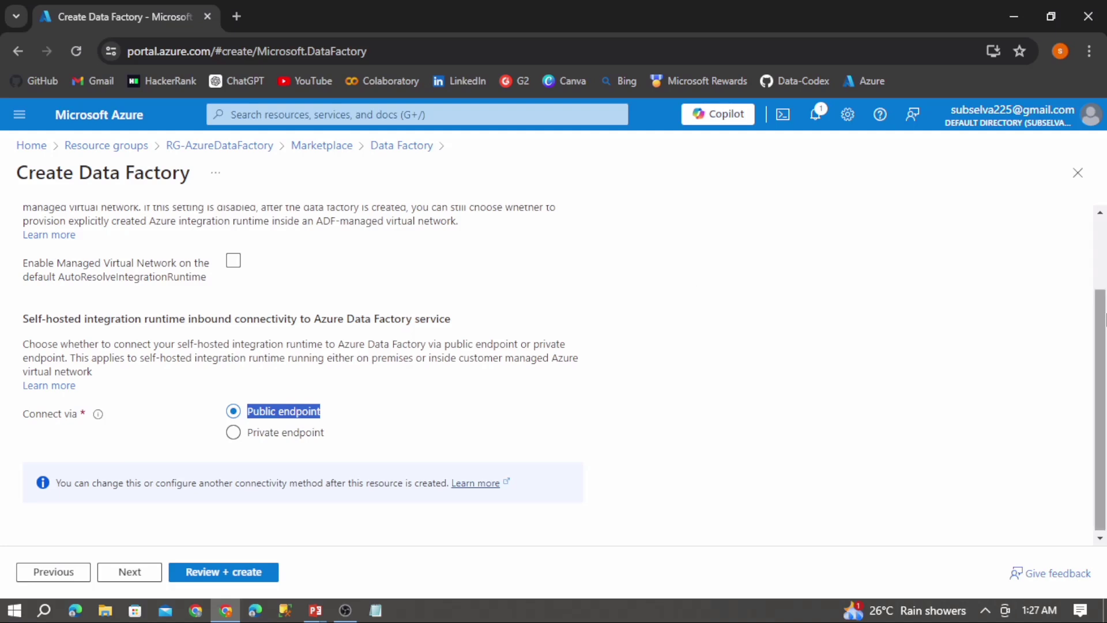
scroll(1102, 289, up, 1)
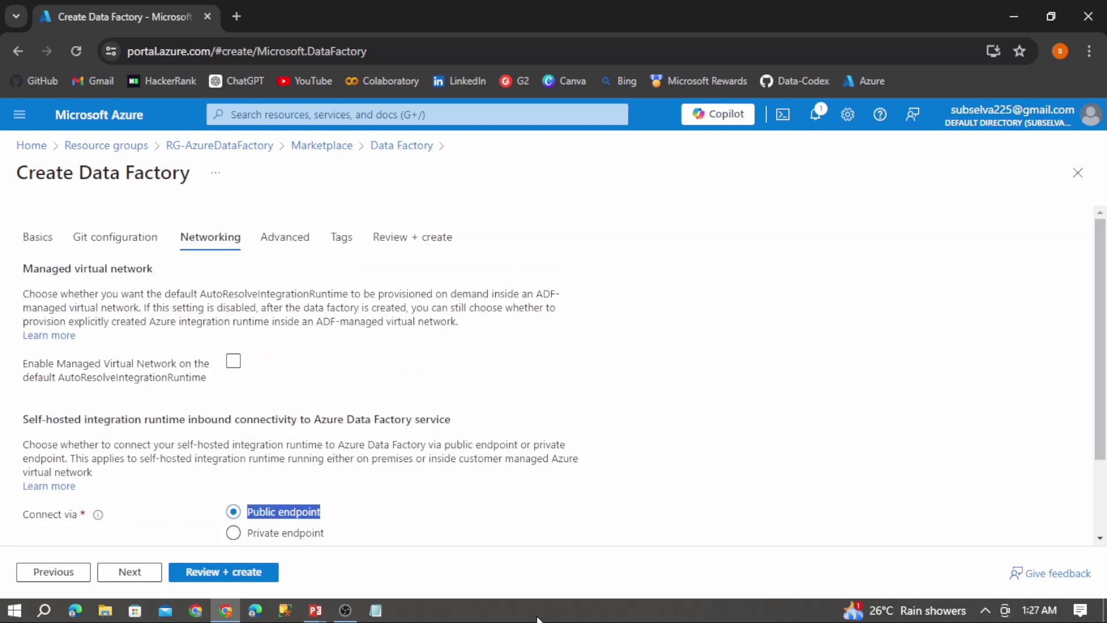
click(376, 513)
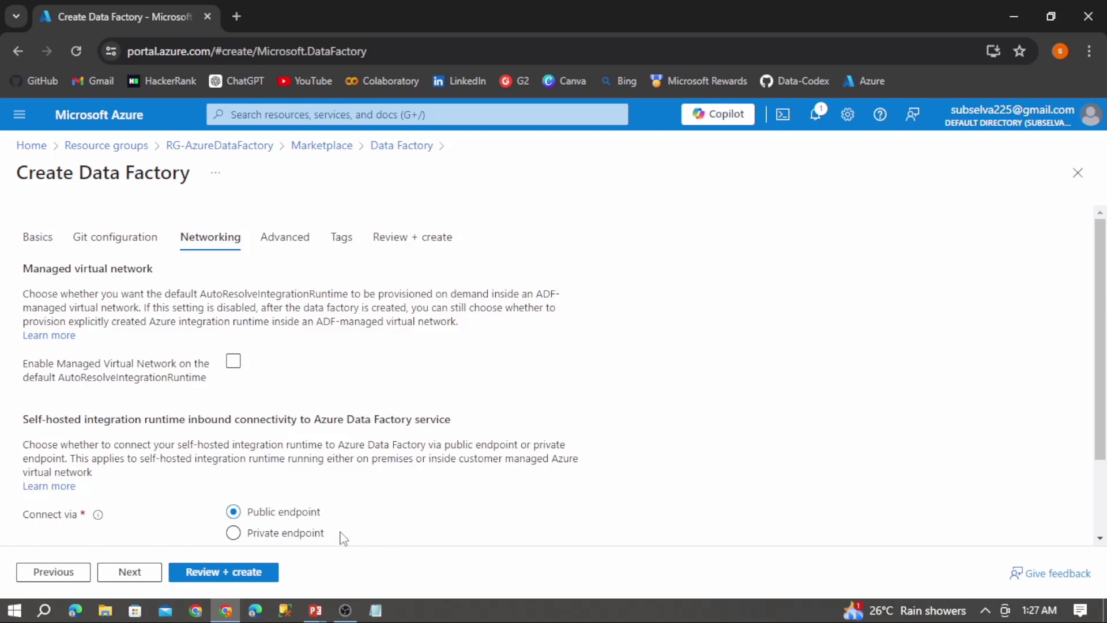
drag(341, 536, 565, 423)
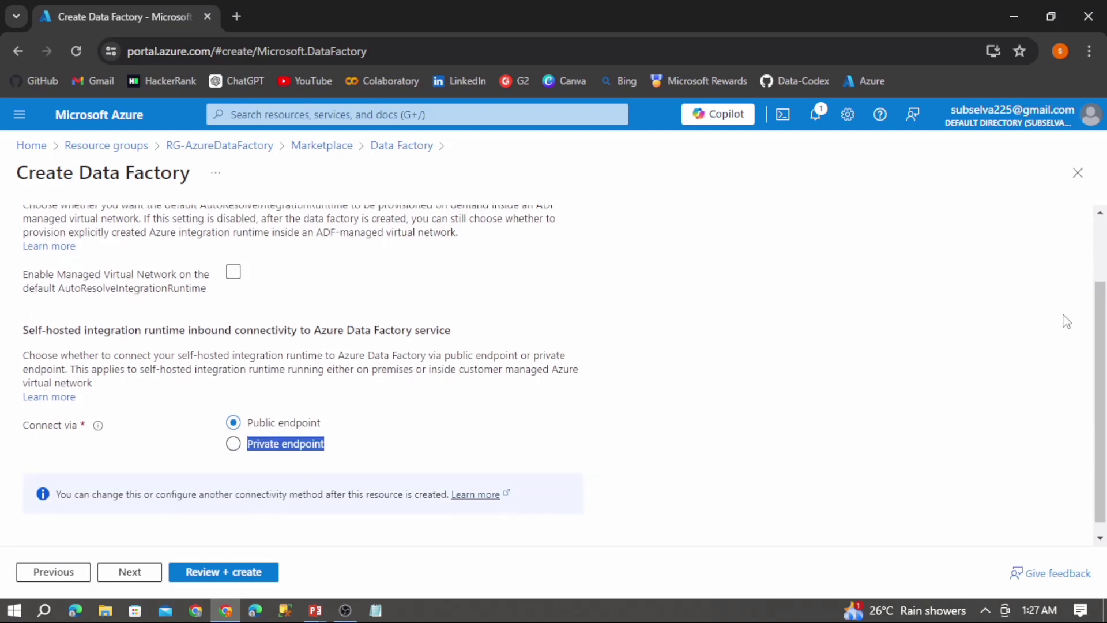
drag(1099, 334, 1106, 271)
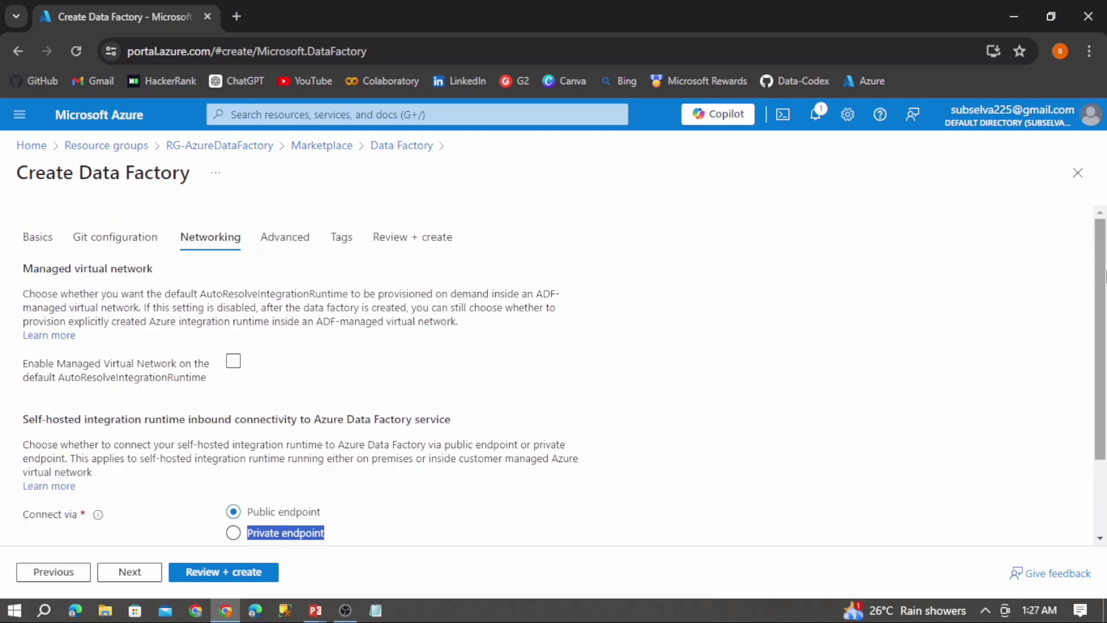
Step: Examine the customer-managed key encryption option and the tag name and value fields for the data factory
click(285, 249)
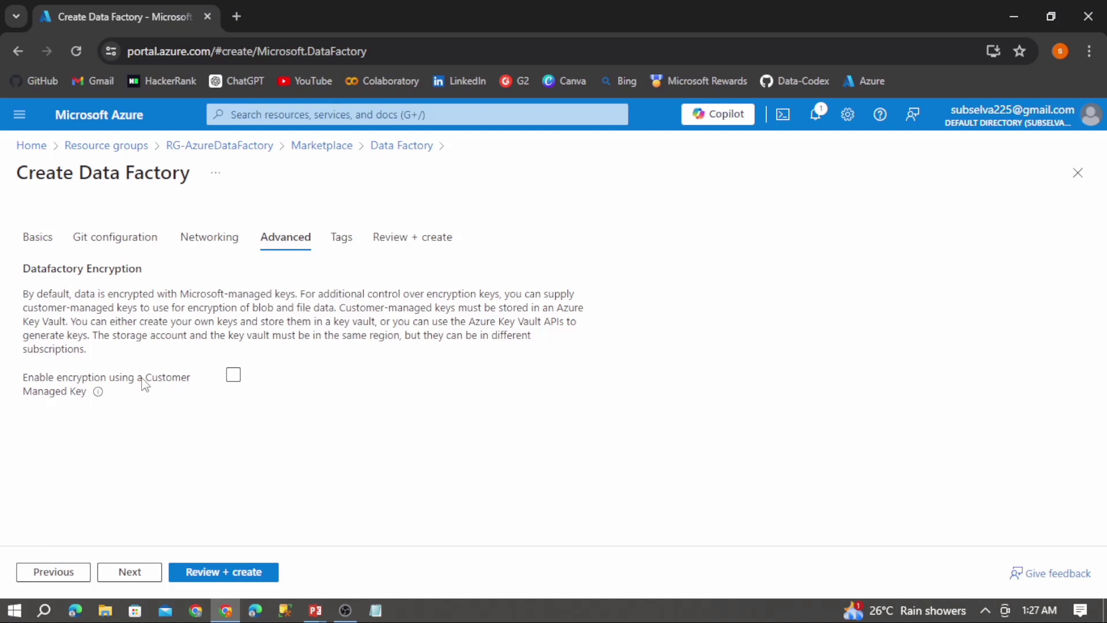
click(346, 241)
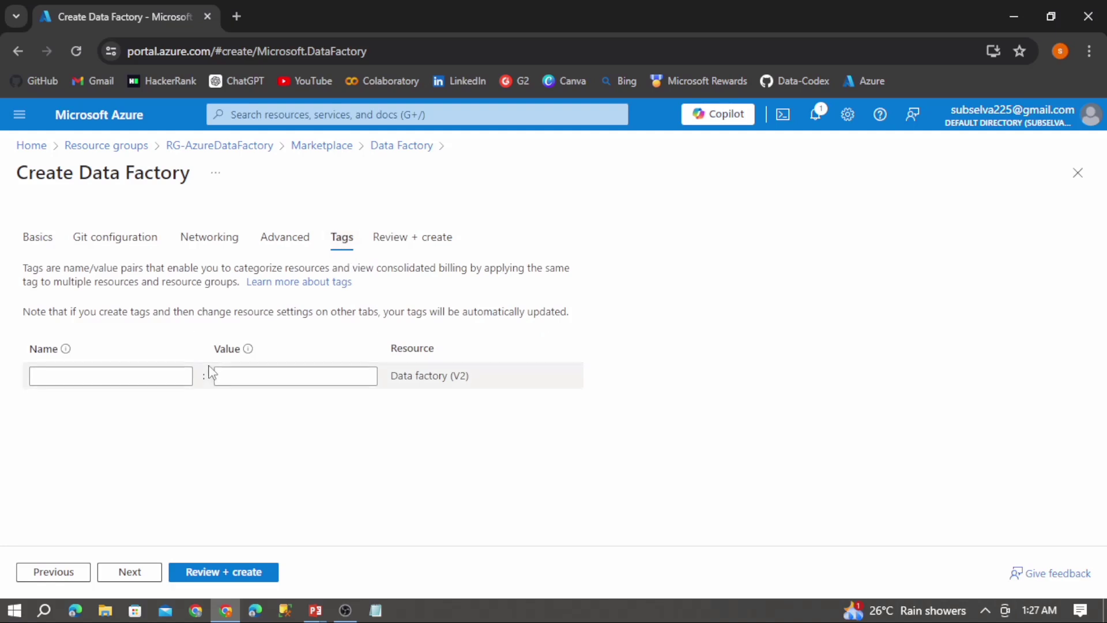
click(174, 377)
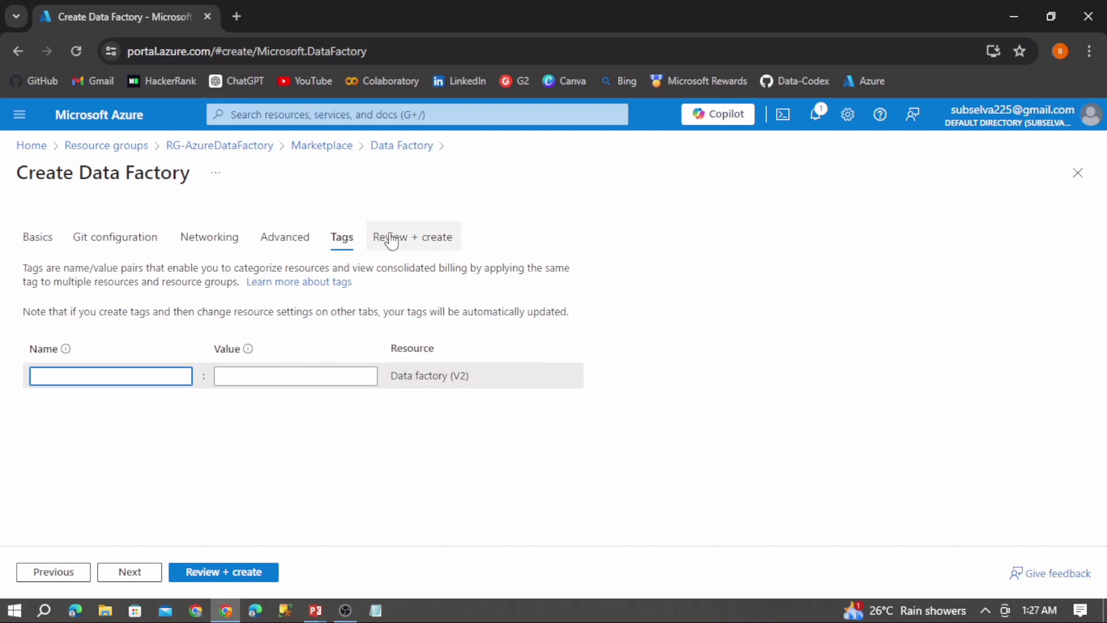
Step: Review the terms and the configuration summary for datacodex2024, and create the data factory
click(392, 242)
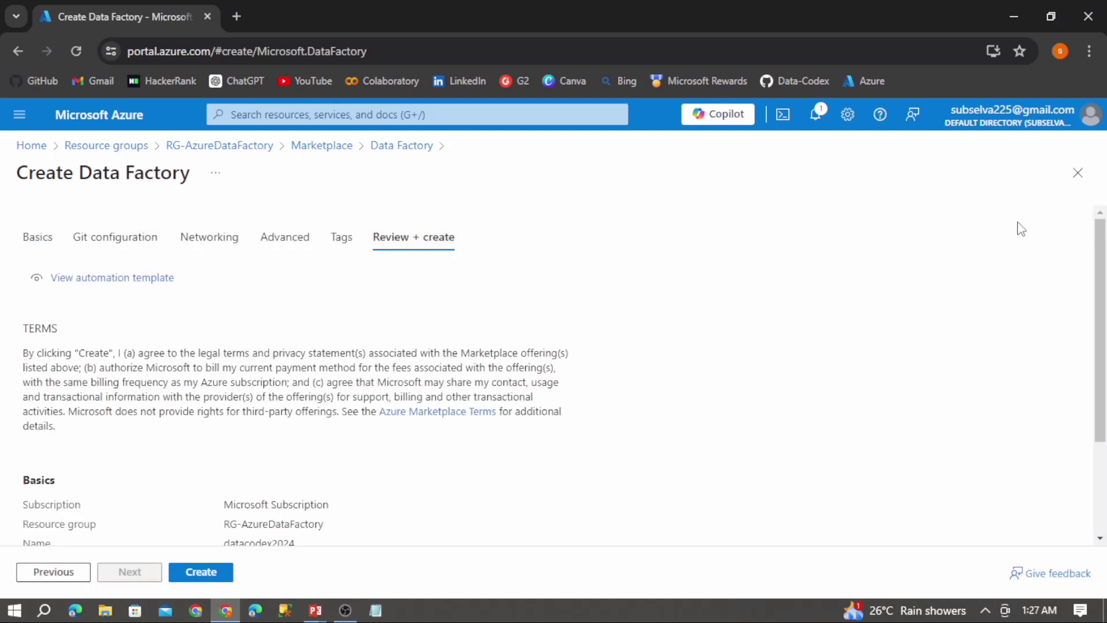
drag(1100, 253, 1101, 345)
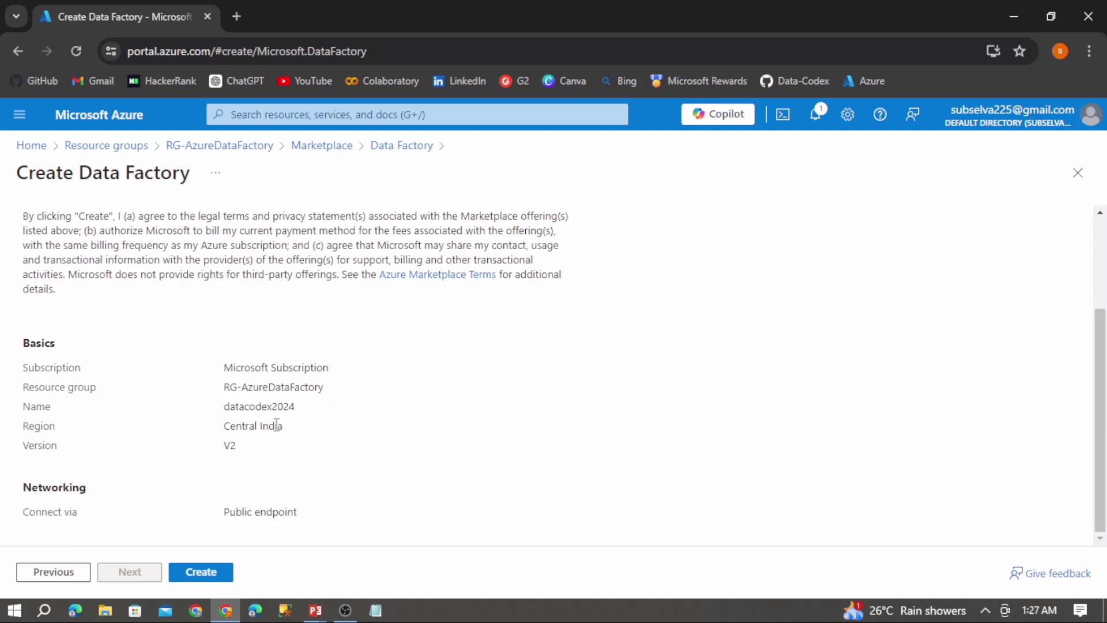
click(201, 571)
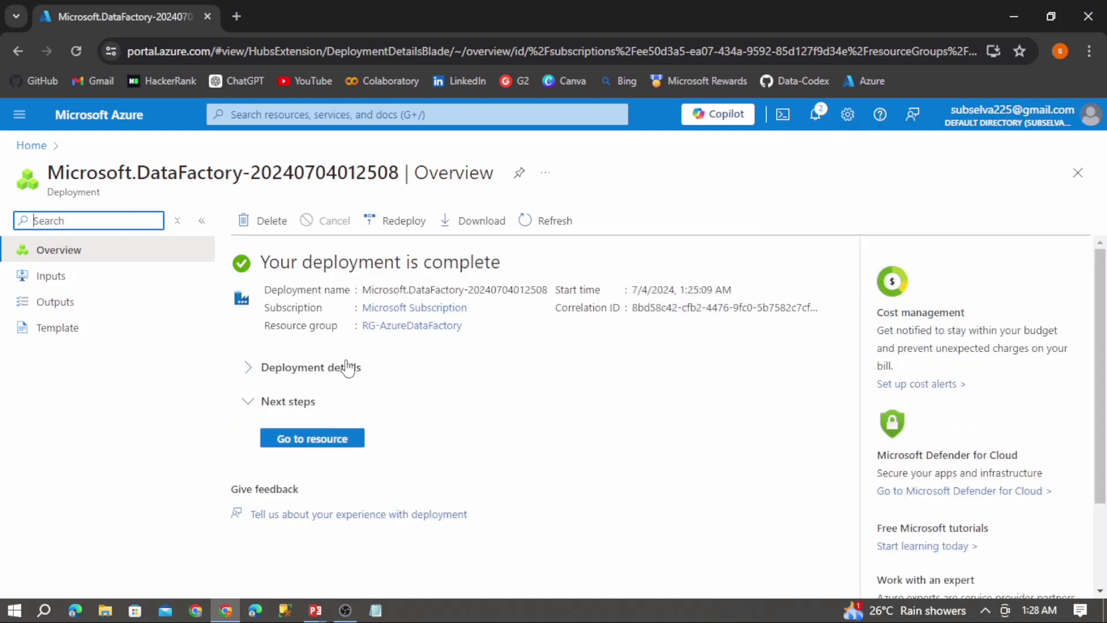
Step: Open the deployed datacodex2024 resource to examine its overview and studio launch section, and return to the portal's home page
click(329, 438)
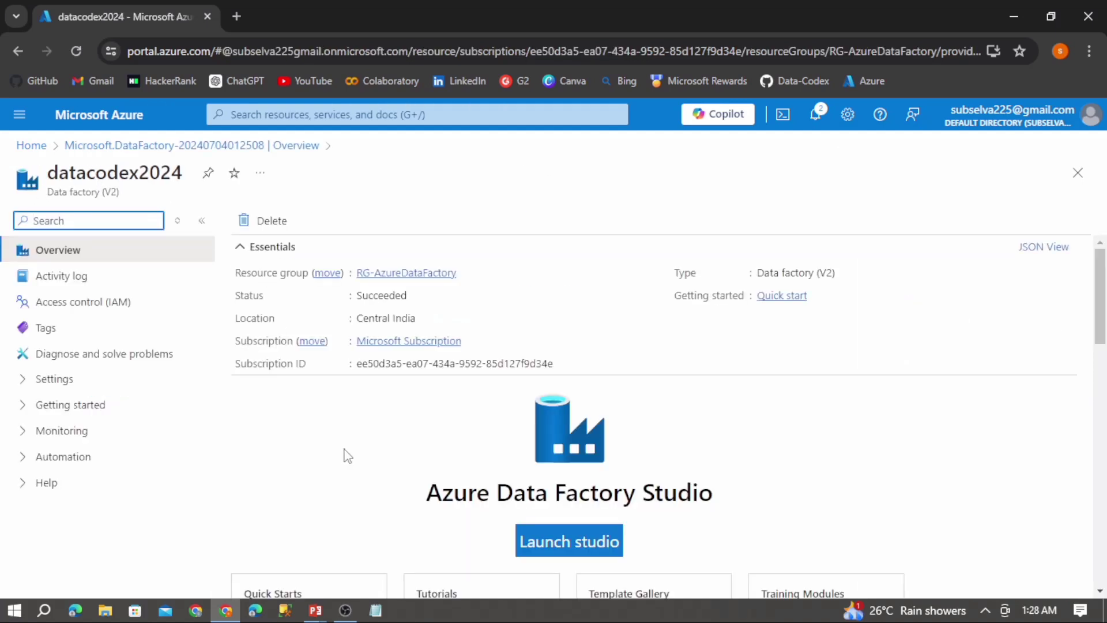
drag(51, 172, 198, 175)
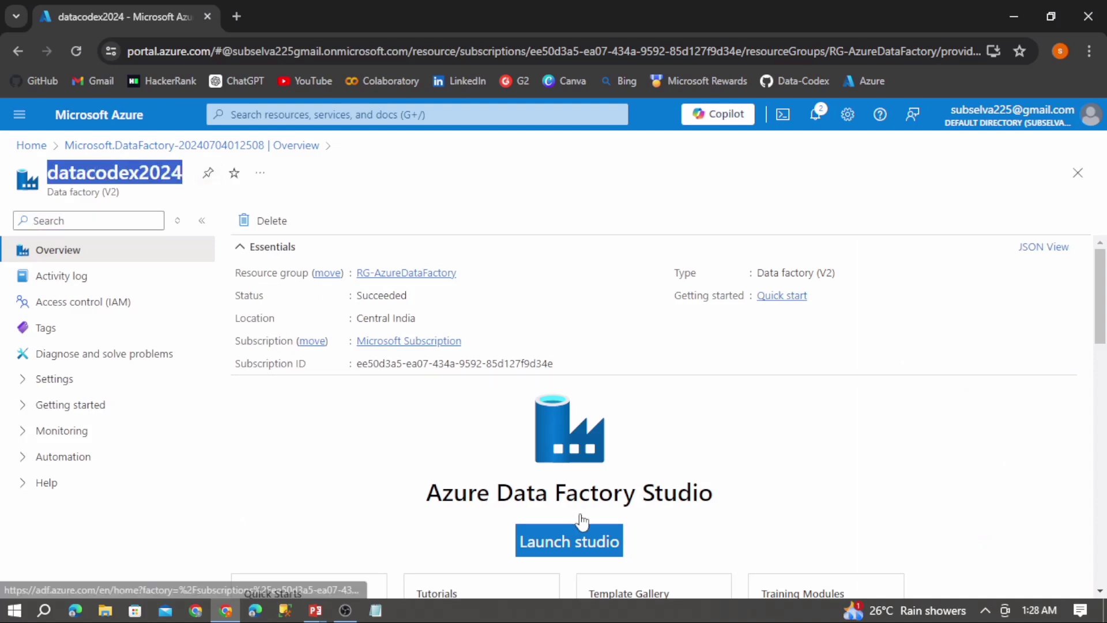
scroll(1101, 276, down, 3)
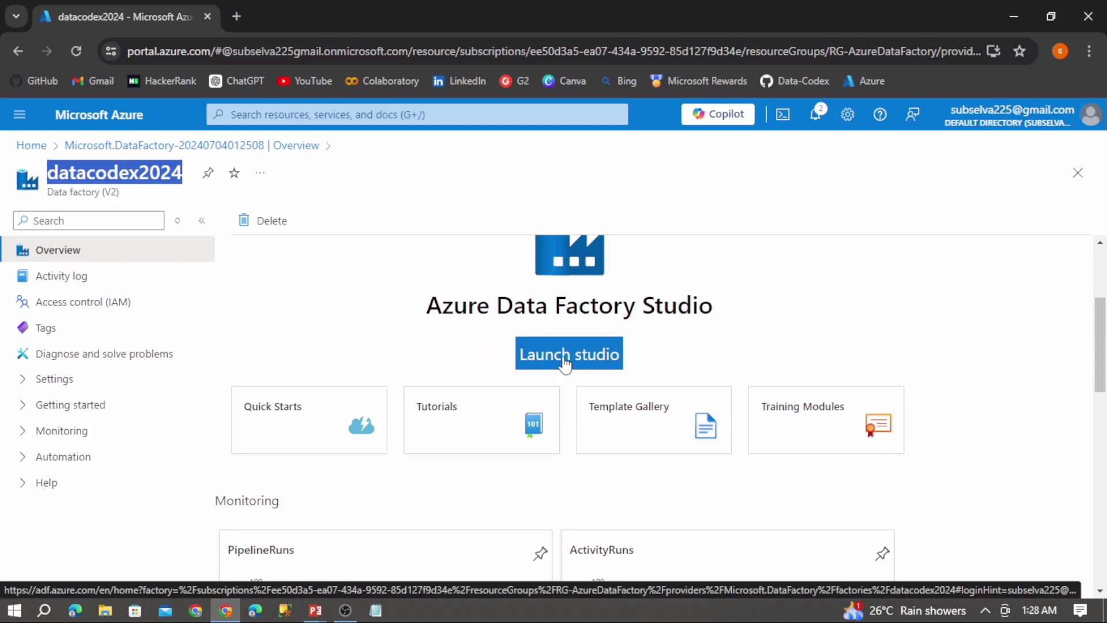
click(87, 117)
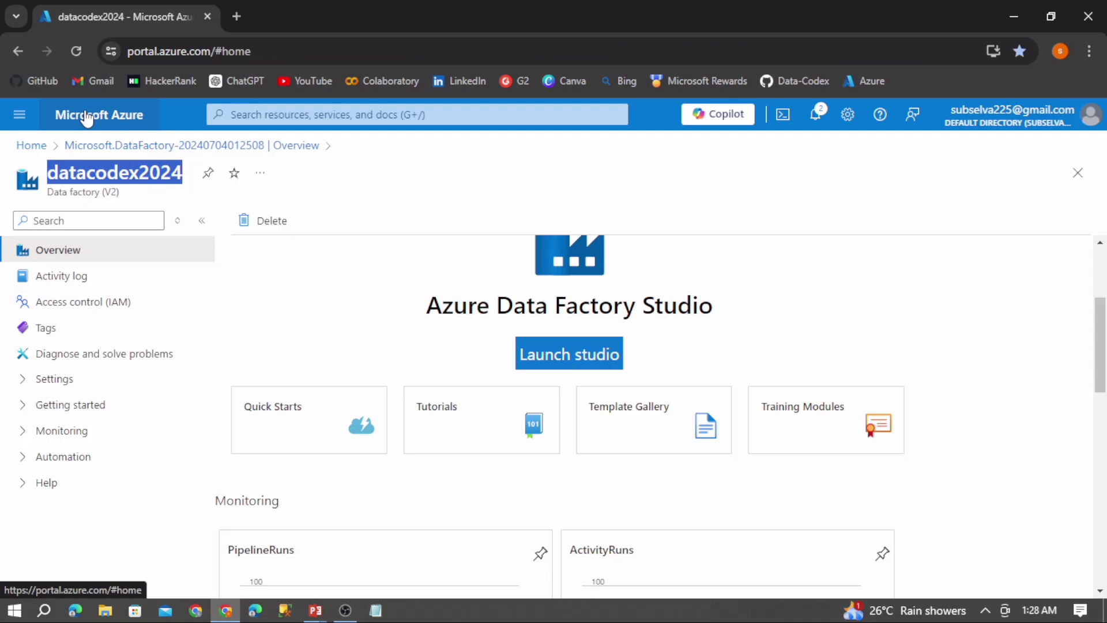